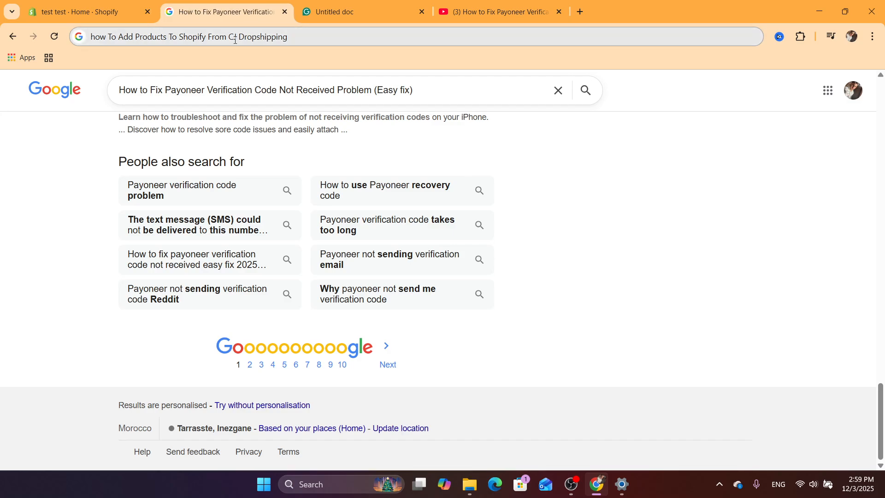
Search the web for CJ dropshipping and open the CJ Dropshipping website.
{"action": "left_click", "coordinate": [341, 44]}
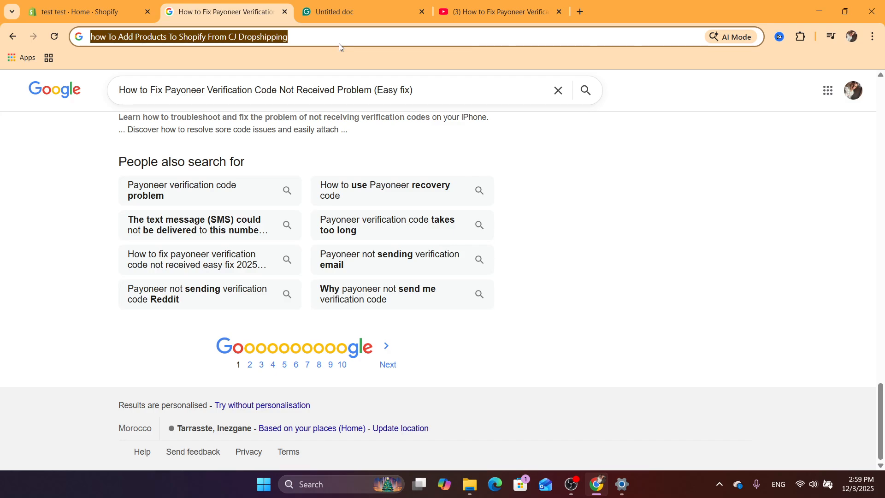
{"action": "type", "text": "CJ"}
{"action": "left_click", "coordinate": [241, 63]}
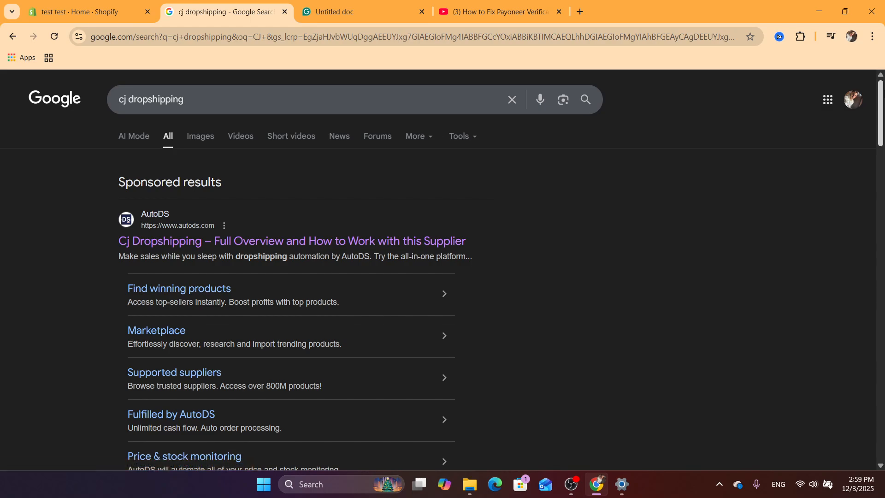
{"action": "scroll", "coordinate": [772, 115], "scroll_direction": "down", "scroll_amount": 8}
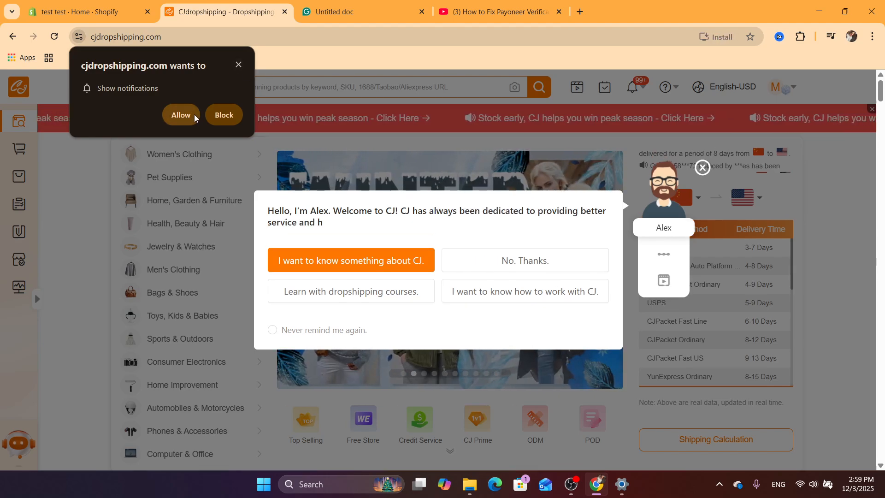
Allow the site's notifications and close the welcome assistant popup on the CJ homepage.
{"action": "left_click", "coordinate": [184, 116]}
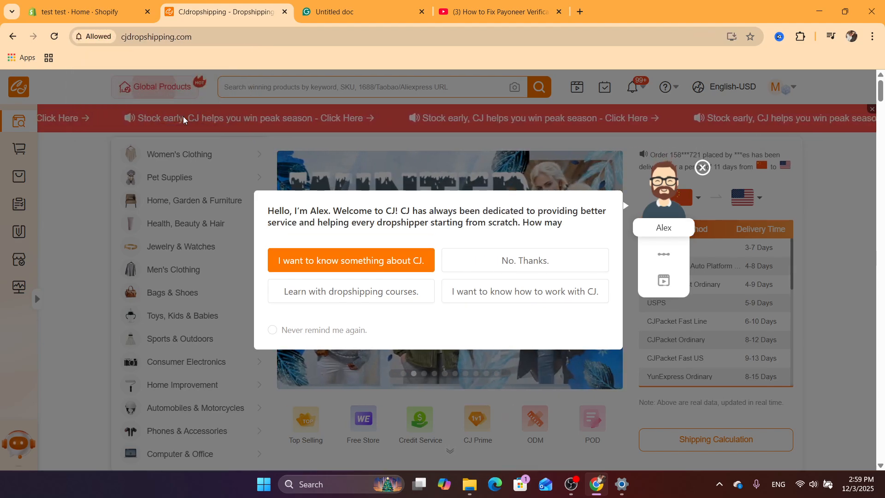
{"action": "left_click", "coordinate": [702, 162]}
{"action": "left_click_drag", "start_coordinate": [882, 97], "coordinate": [883, 126]}
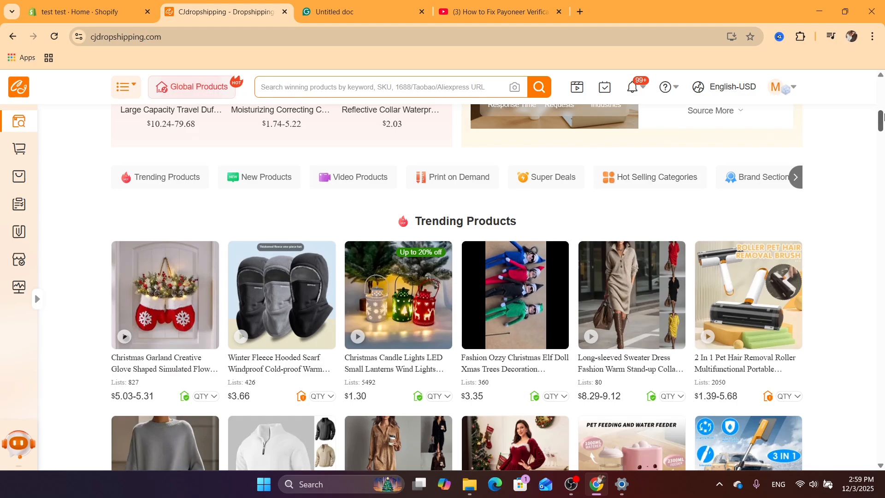
{"action": "left_click_drag", "start_coordinate": [881, 121], "coordinate": [882, 97]}
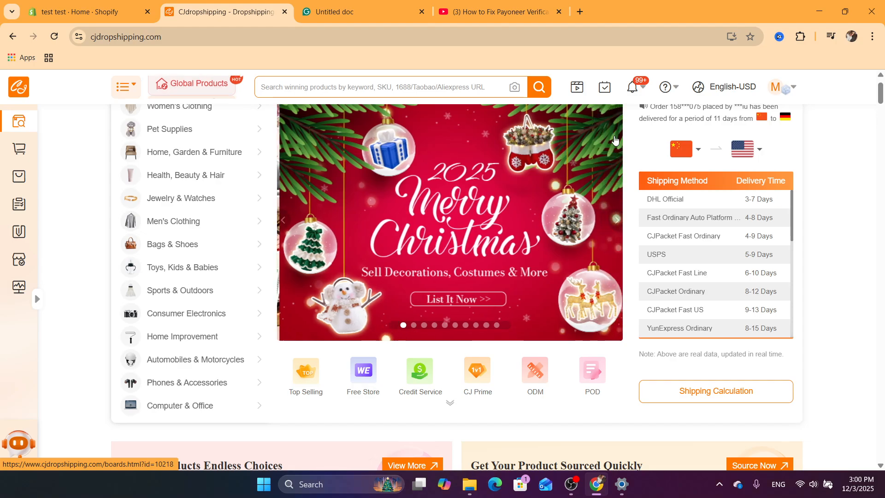
Open the Shopify store authorization page from CJ's ecommerce platforms menu.
{"action": "mouse_move", "coordinate": [792, 92]}
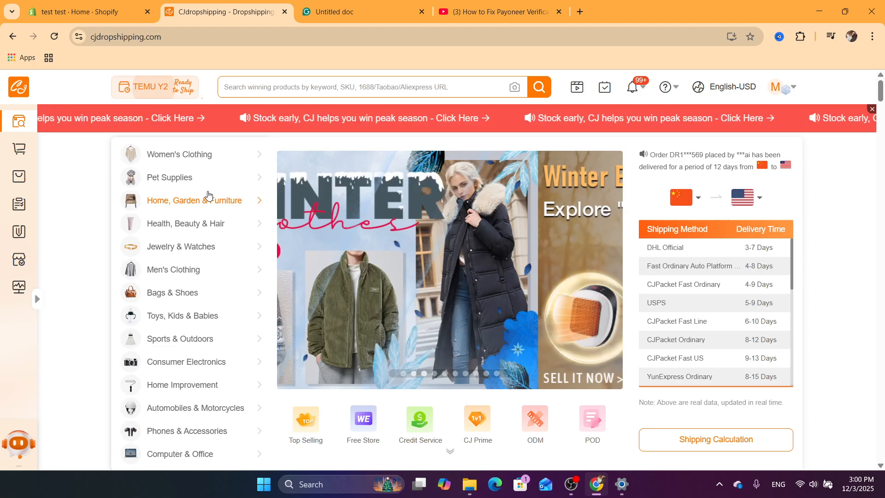
{"action": "mouse_move", "coordinate": [2, 197]}
{"action": "mouse_move", "coordinate": [31, 262]}
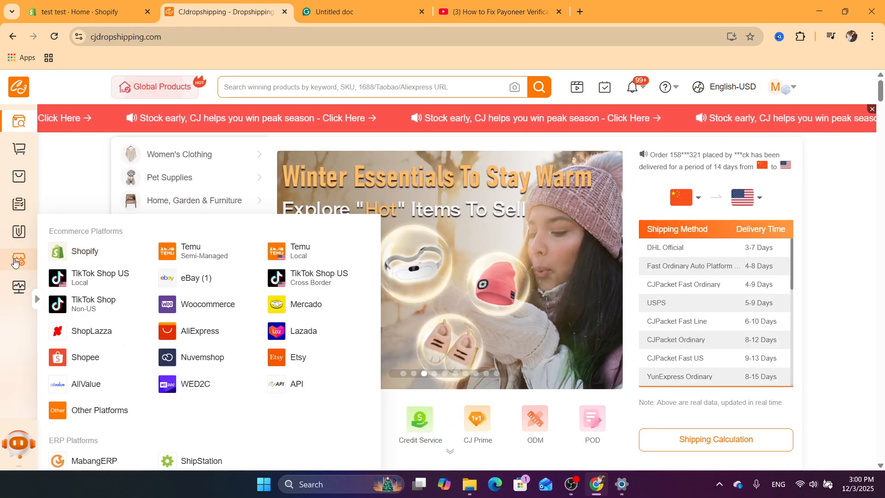
{"action": "left_click", "coordinate": [37, 304]}
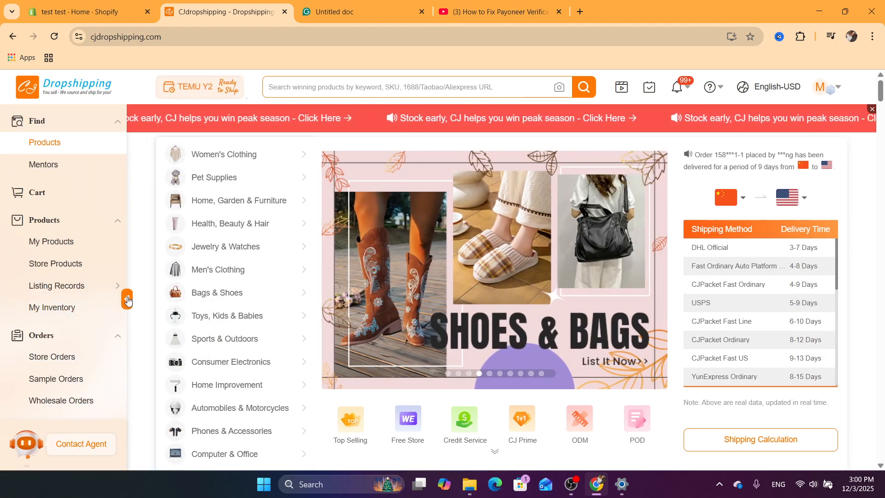
{"action": "scroll", "coordinate": [127, 296], "scroll_direction": "up", "scroll_amount": 5}
{"action": "left_click", "coordinate": [127, 297]}
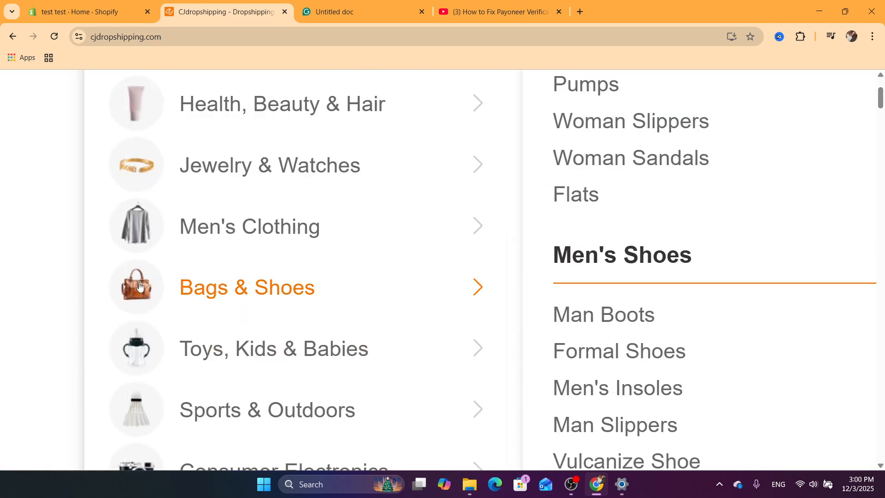
{"action": "scroll", "coordinate": [139, 288], "scroll_direction": "down", "scroll_amount": 5}
{"action": "mouse_move", "coordinate": [10, 266]}
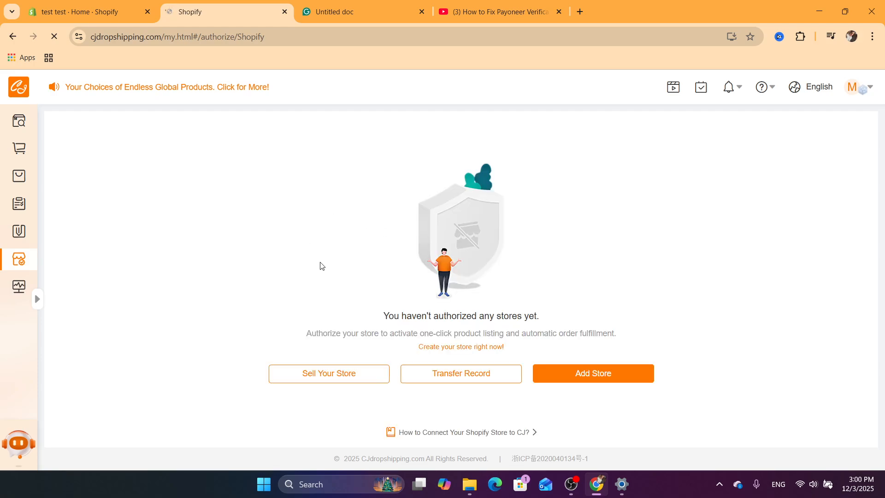
Check the Shopify admin tab and return to the CJ store authorization page.
{"action": "left_click", "coordinate": [74, 11]}
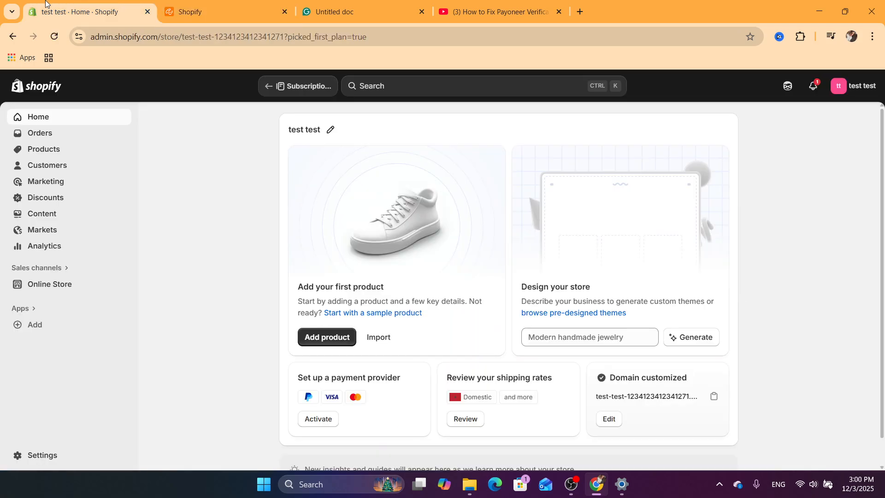
{"action": "left_click", "coordinate": [226, 4]}
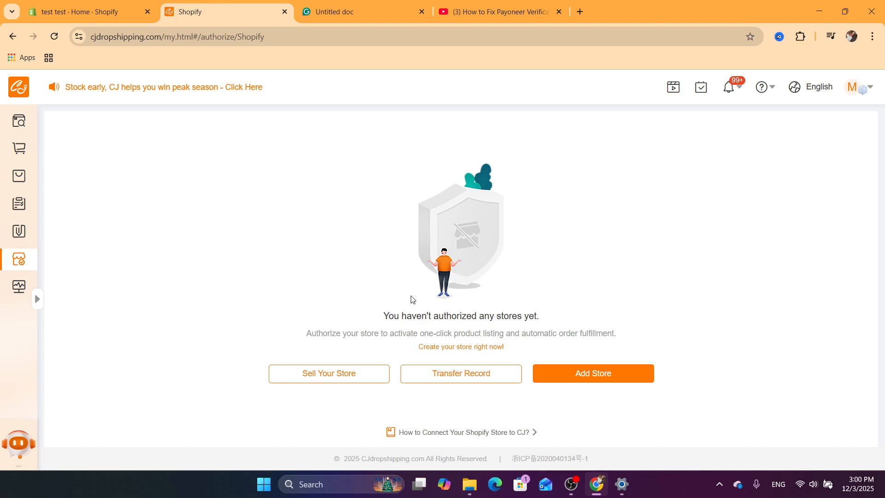
{"action": "left_click", "coordinate": [537, 317]}
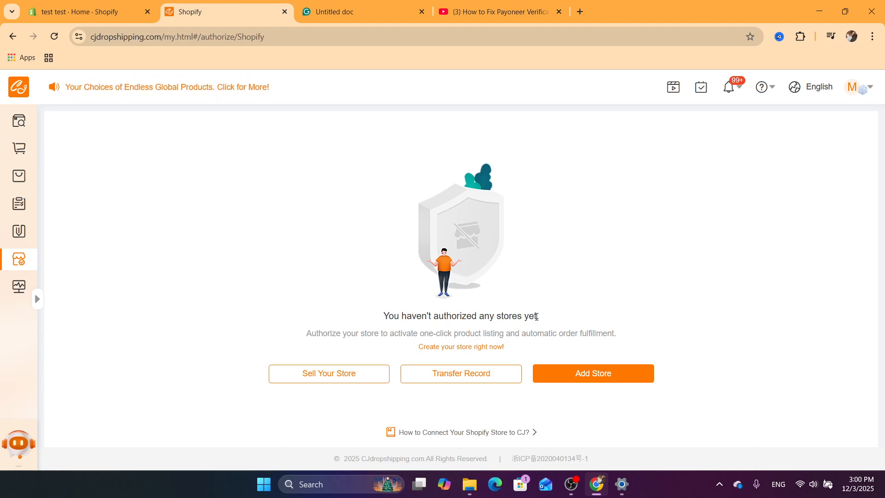
Add a store by installing the CJdropshipping: Much Faster app on the Shopify store.
{"action": "left_click", "coordinate": [594, 381]}
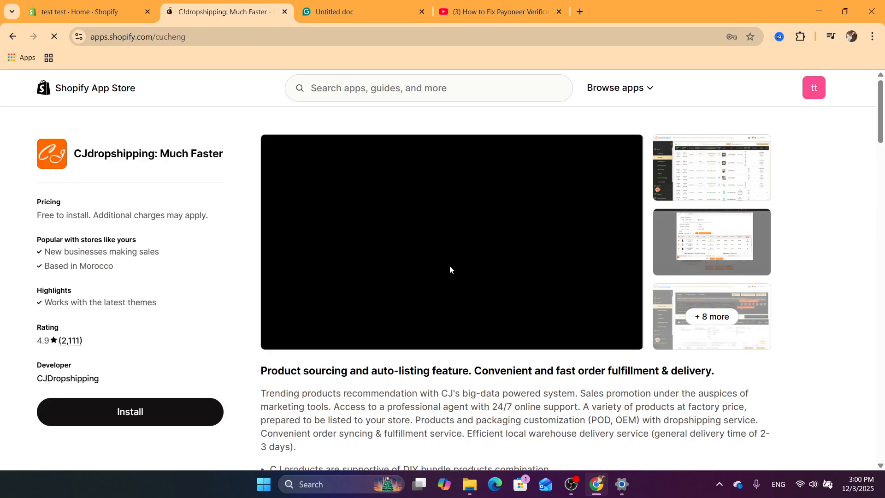
{"action": "left_click", "coordinate": [159, 426]}
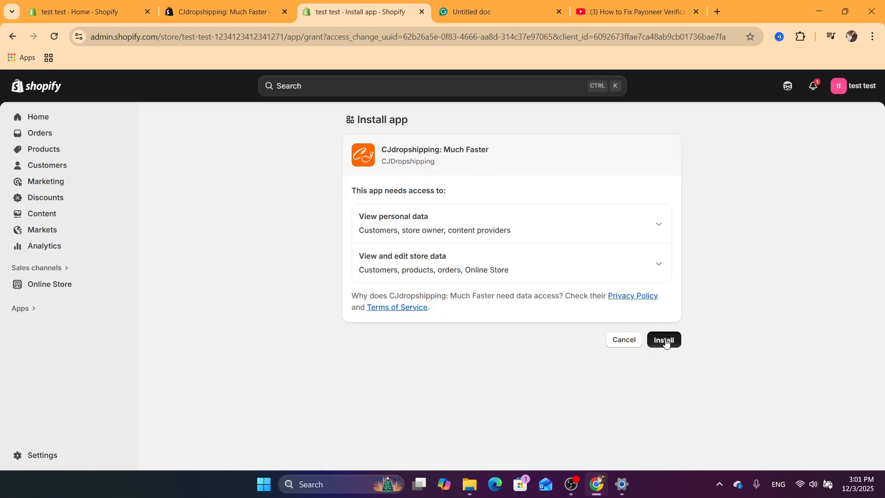
{"action": "left_click", "coordinate": [665, 341]}
Switch to the CJ authorization tab, agree to the Store Authorization Agreement, and authorize with the logged-in CJ account.
{"action": "left_click", "coordinate": [231, 5]}
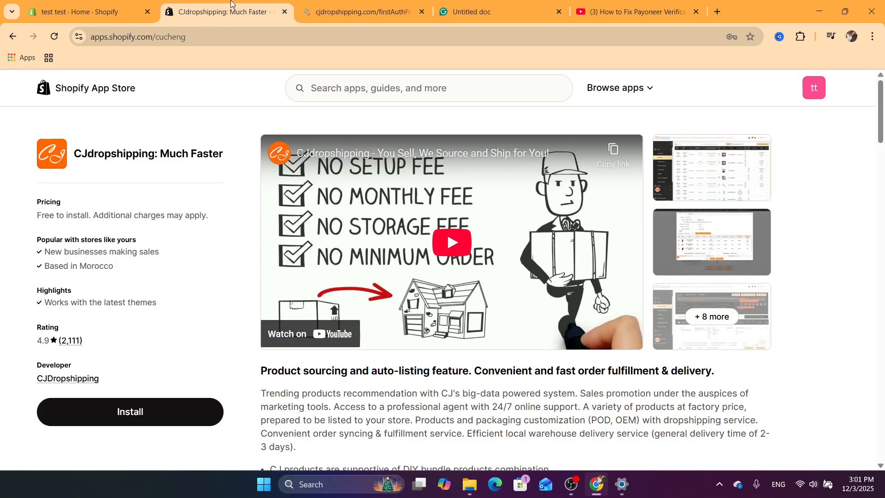
{"action": "left_click", "coordinate": [321, 4]}
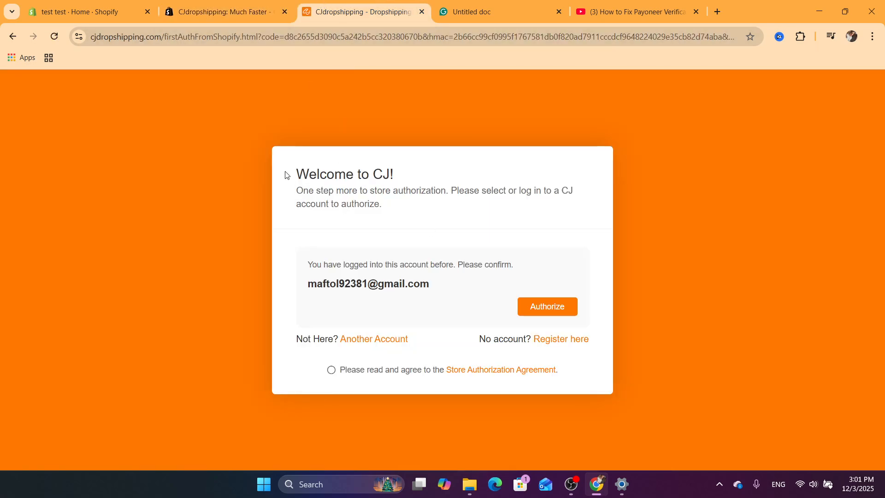
{"action": "left_click_drag", "start_coordinate": [285, 175], "coordinate": [420, 210]}
{"action": "left_click", "coordinate": [420, 210]}
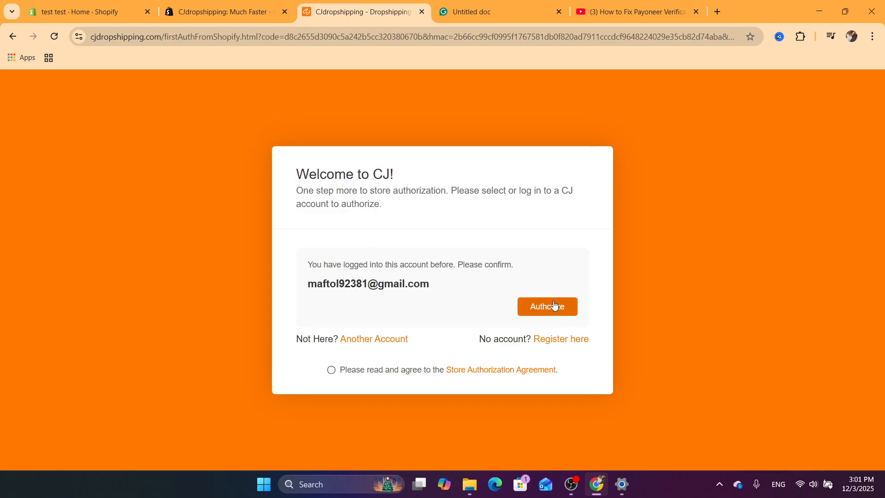
{"action": "left_click", "coordinate": [554, 305]}
{"action": "left_click", "coordinate": [427, 304]}
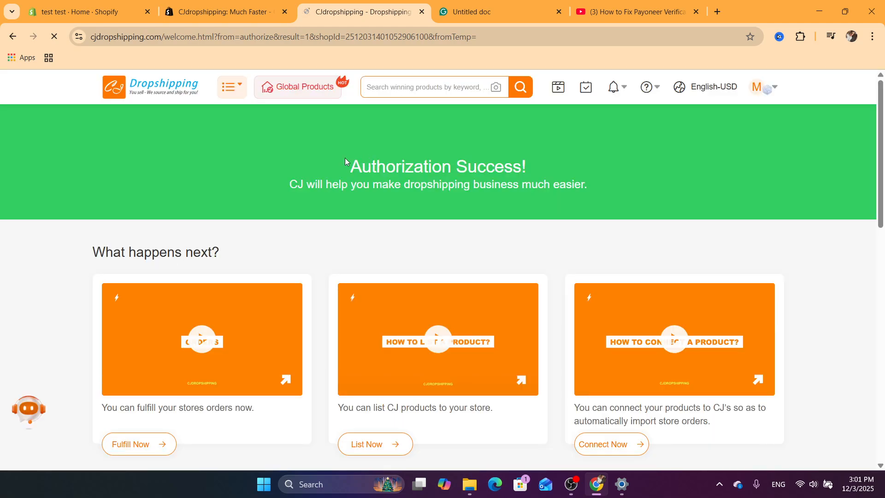
Review the authorization success page and its suggested next steps.
{"action": "left_click_drag", "start_coordinate": [345, 158], "coordinate": [605, 183]}
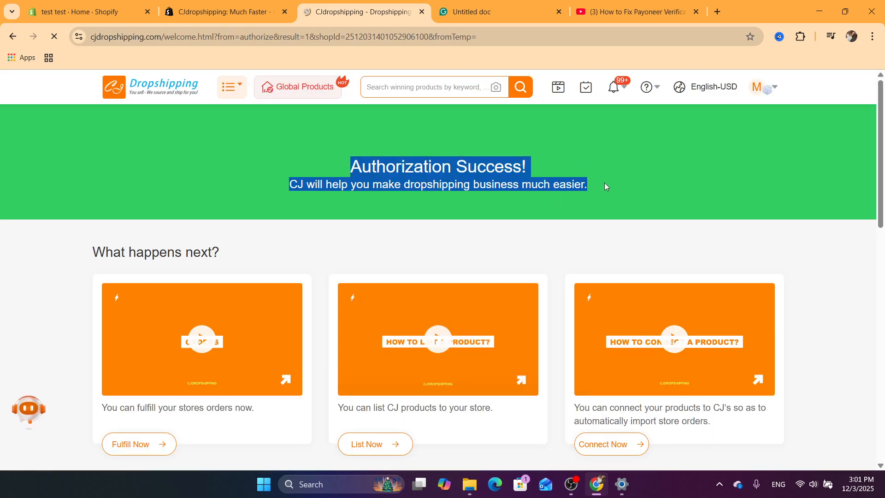
{"action": "left_click", "coordinate": [318, 190]}
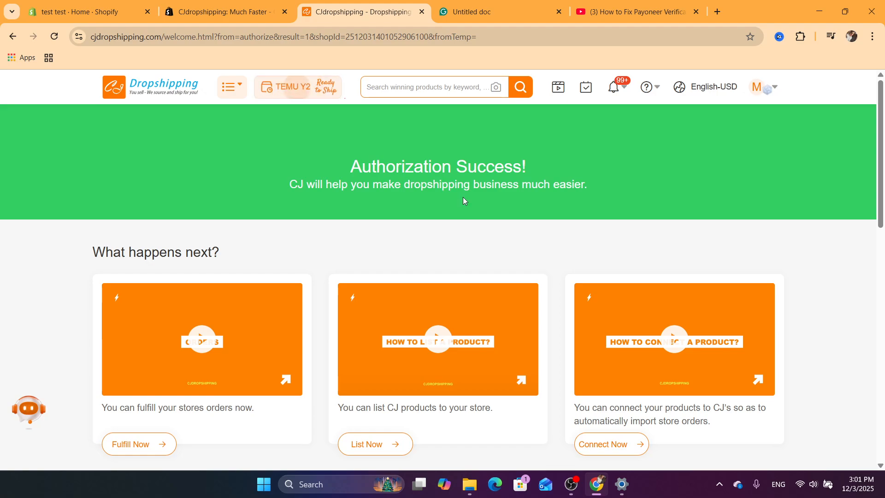
{"action": "left_click_drag", "start_coordinate": [884, 151], "coordinate": [884, 201]}
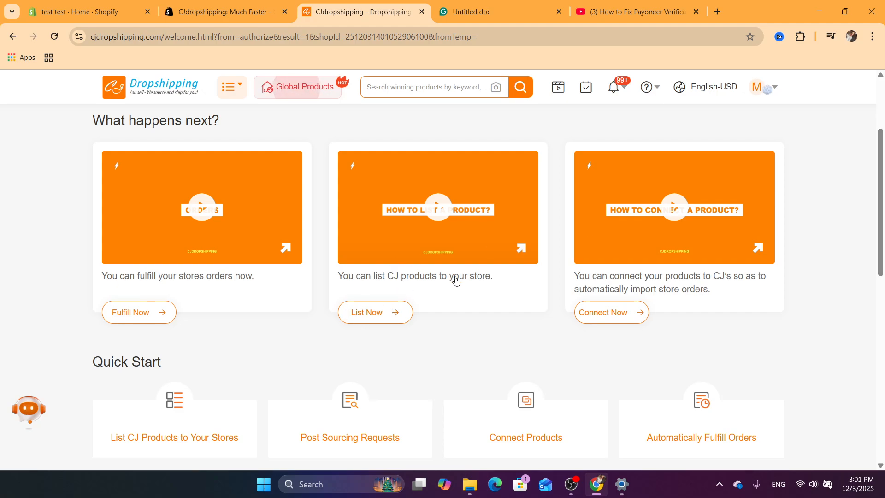
{"action": "scroll", "coordinate": [356, 257], "scroll_direction": "up", "scroll_amount": 2}
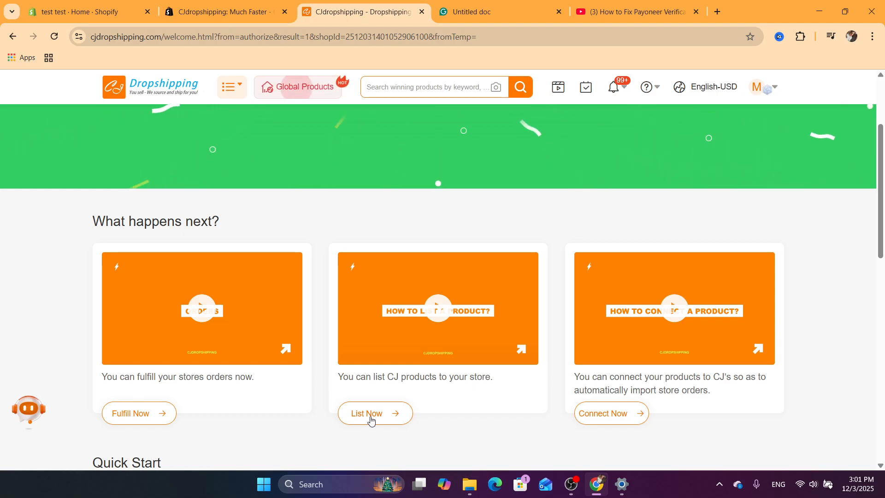
Choose List Now to browse CJ products and open the Christmas Garland Creative Glove product page.
{"action": "left_click", "coordinate": [355, 418]}
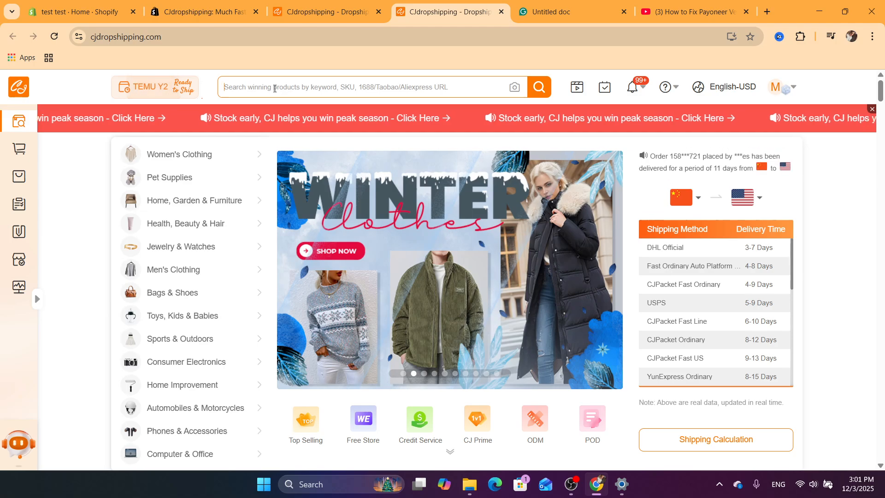
{"action": "left_click", "coordinate": [274, 88]}
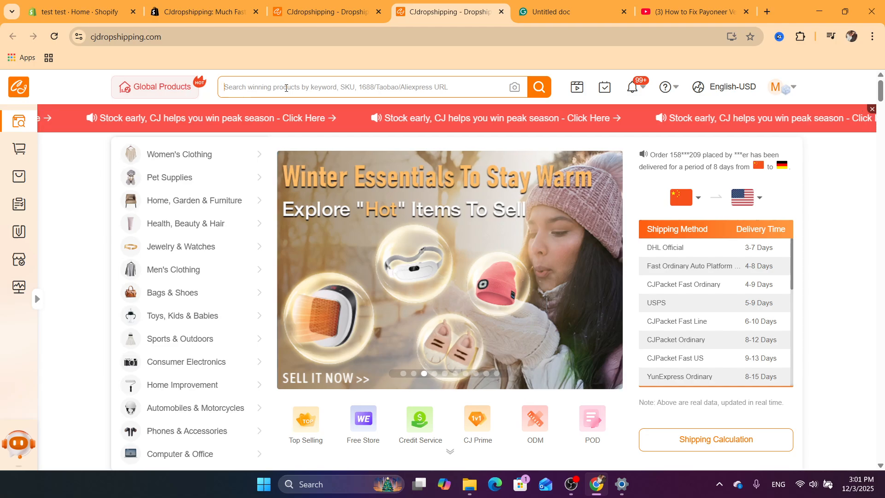
{"action": "left_click_drag", "start_coordinate": [882, 95], "coordinate": [882, 129]}
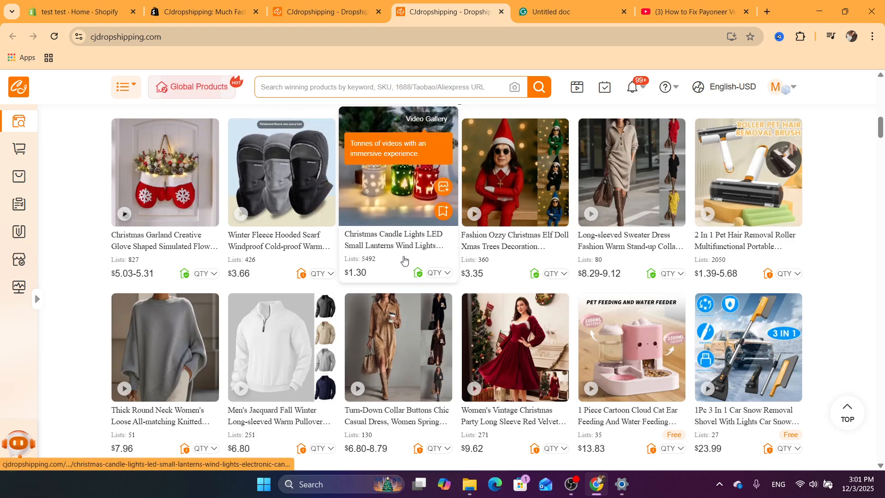
{"action": "left_click", "coordinate": [145, 197]}
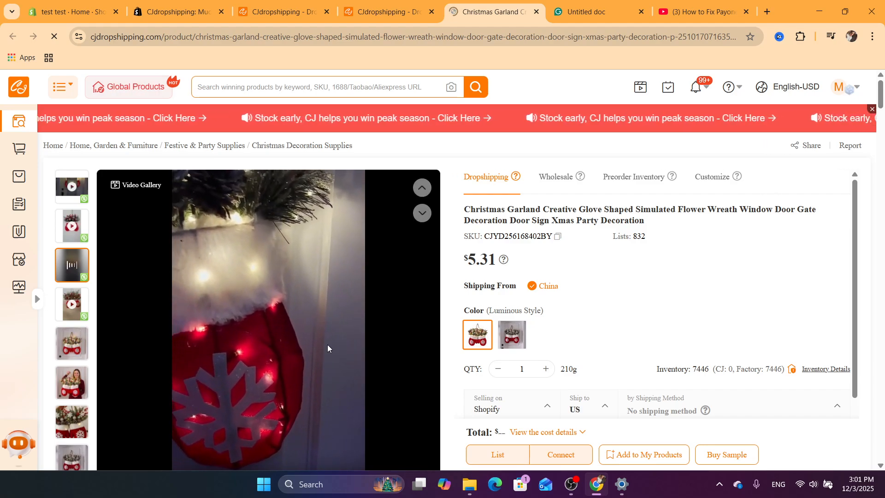
Examine the product's price, shipping method, delivery time and shipping fee for Shopify to the US.
{"action": "scroll", "coordinate": [883, 110], "scroll_direction": "down", "scroll_amount": 3}
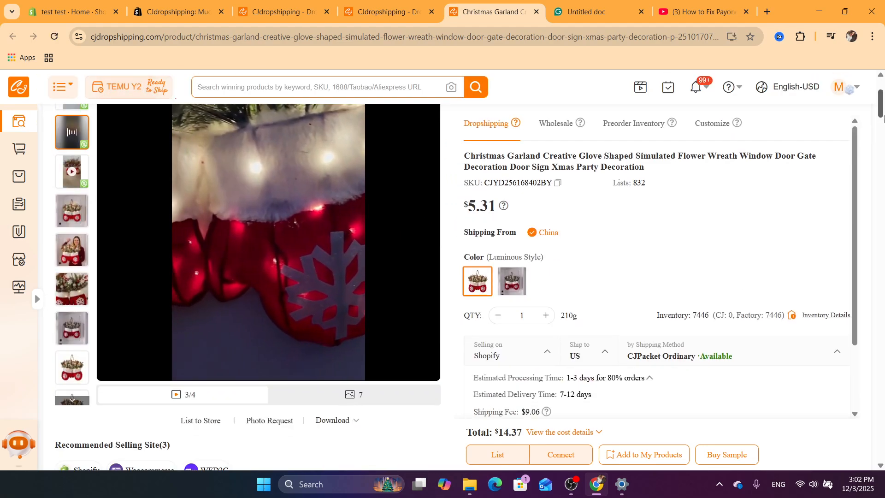
{"action": "double_click", "coordinate": [482, 206]}
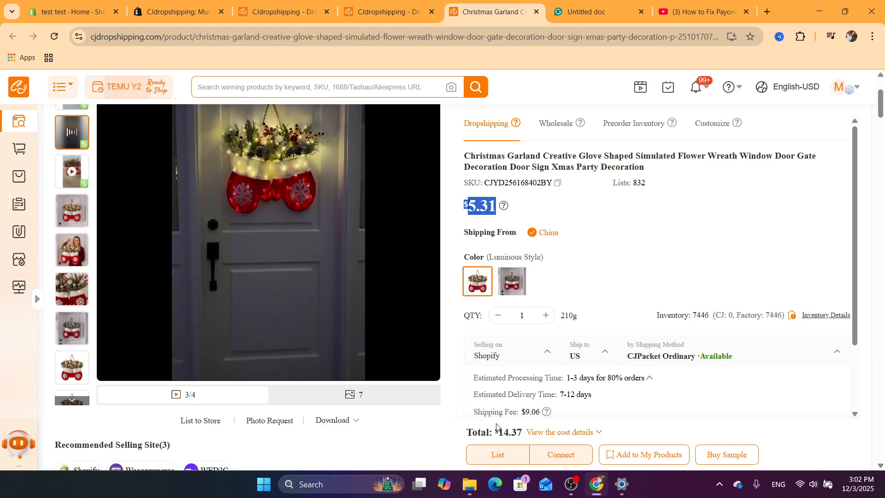
{"action": "scroll", "coordinate": [530, 411], "scroll_direction": "up", "scroll_amount": 5}
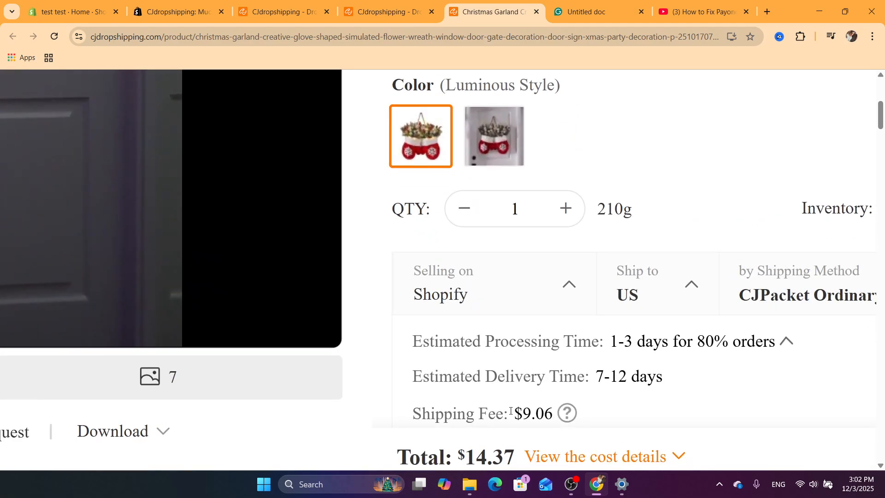
{"action": "left_click_drag", "start_coordinate": [496, 412], "coordinate": [505, 262]}
{"action": "left_click", "coordinate": [512, 226]}
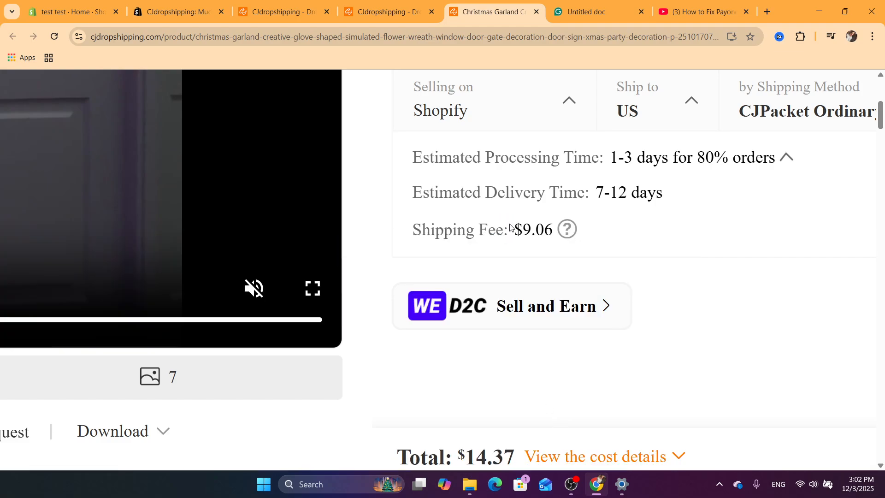
{"action": "scroll", "coordinate": [530, 234], "scroll_direction": "down", "scroll_amount": 3}
{"action": "scroll", "coordinate": [531, 234], "scroll_direction": "down", "scroll_amount": 3}
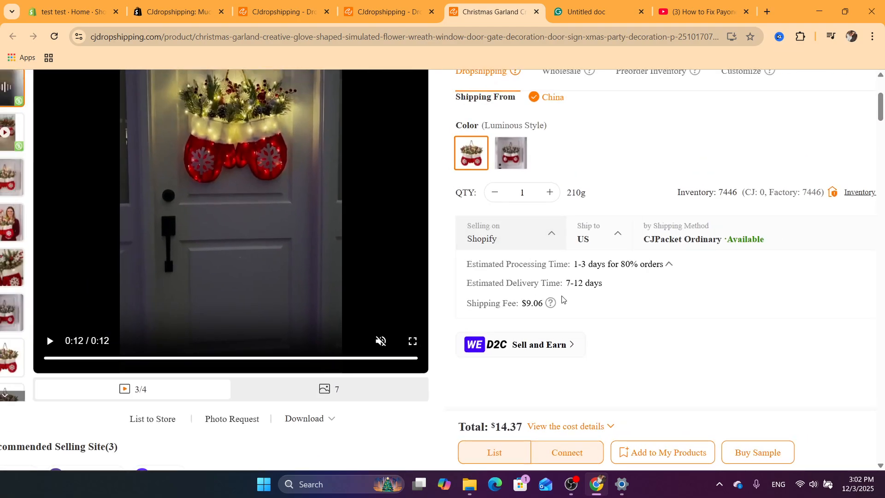
{"action": "scroll", "coordinate": [532, 299], "scroll_direction": "down", "scroll_amount": 2}
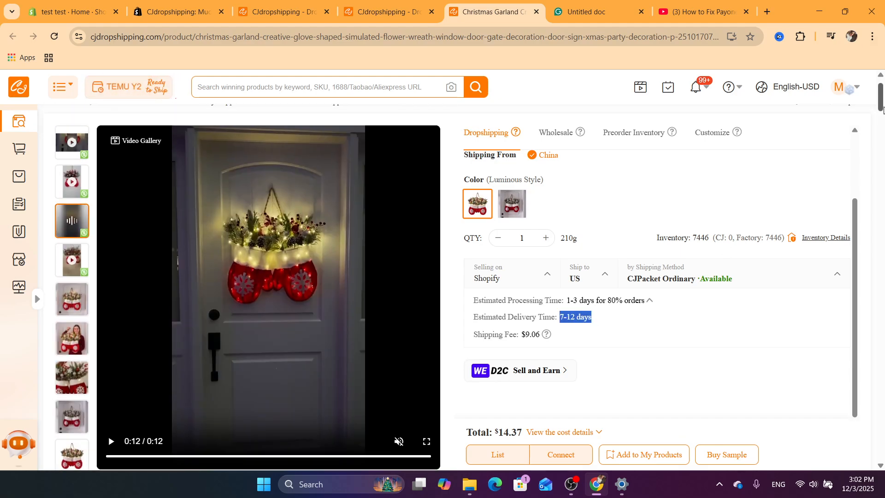
{"action": "scroll", "coordinate": [598, 232], "scroll_direction": "up", "scroll_amount": 2}
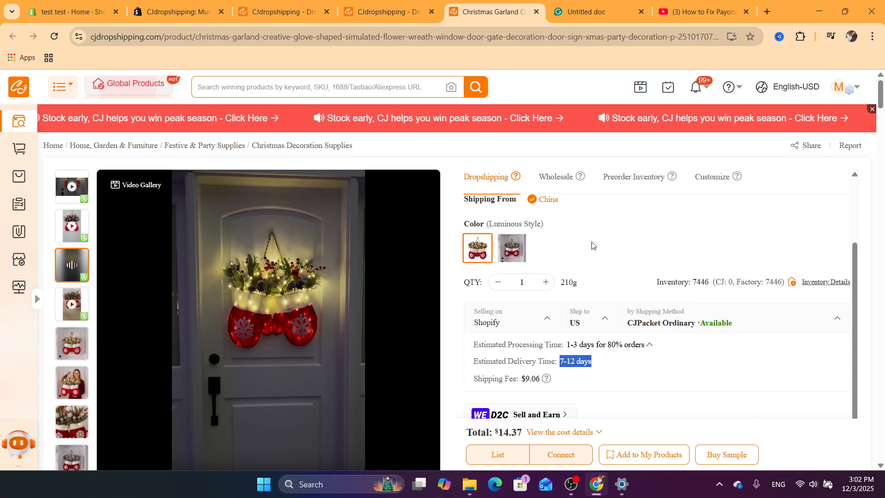
Start listing the Christmas garland product to the connected Shopify store.
{"action": "left_click", "coordinate": [360, 86]}
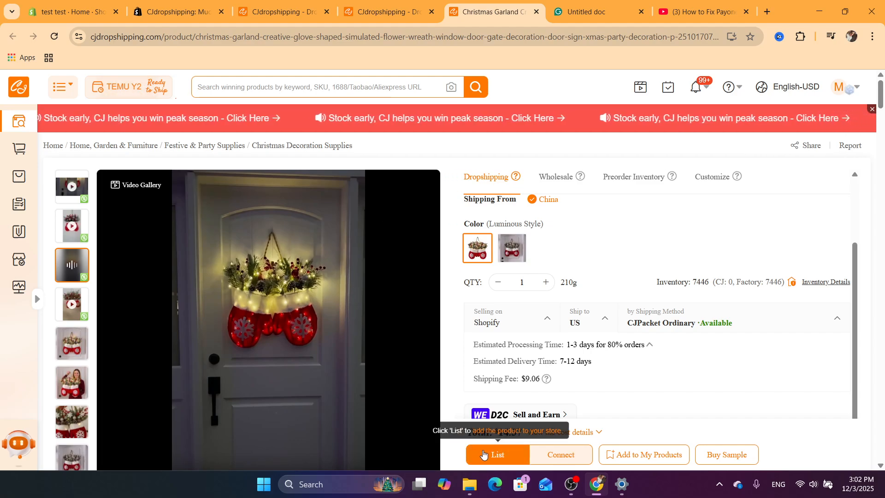
{"action": "left_click", "coordinate": [495, 454]}
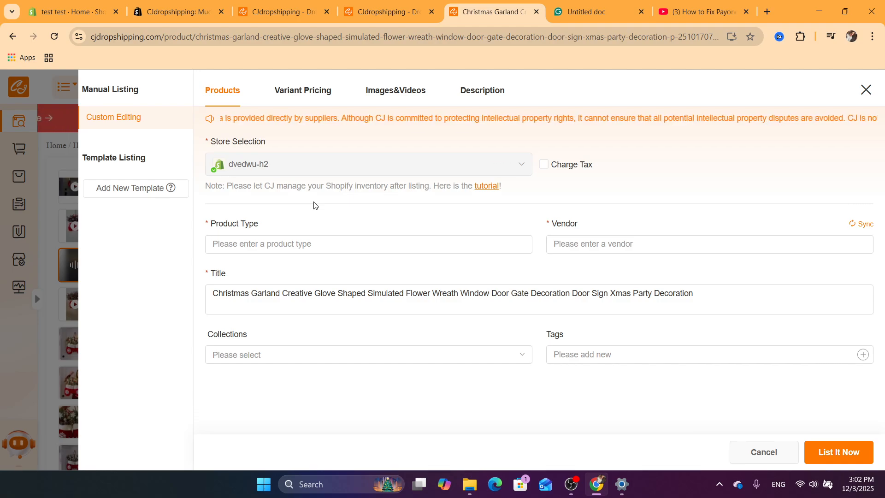
Open the variant pricing section and review each variant's CJ price, shipping fee and total dropshipping price.
{"action": "left_click", "coordinate": [302, 91]}
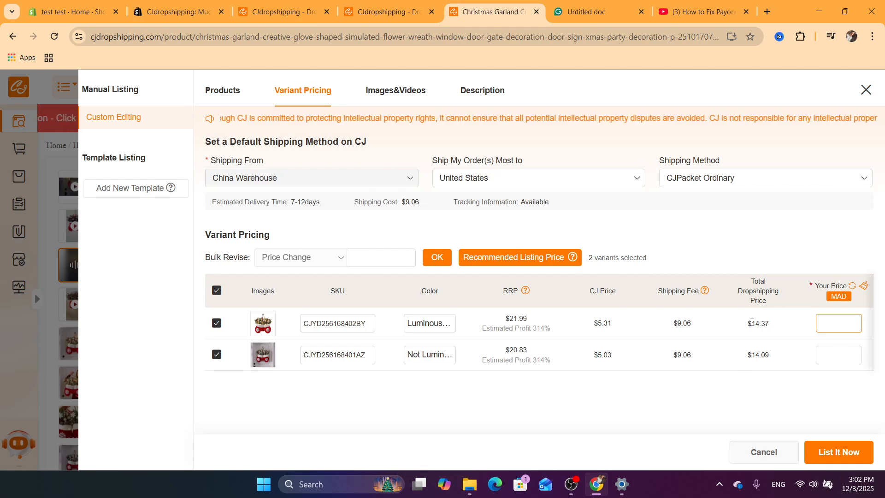
{"action": "left_click_drag", "start_coordinate": [731, 334], "coordinate": [778, 330]}
{"action": "left_click", "coordinate": [778, 329]}
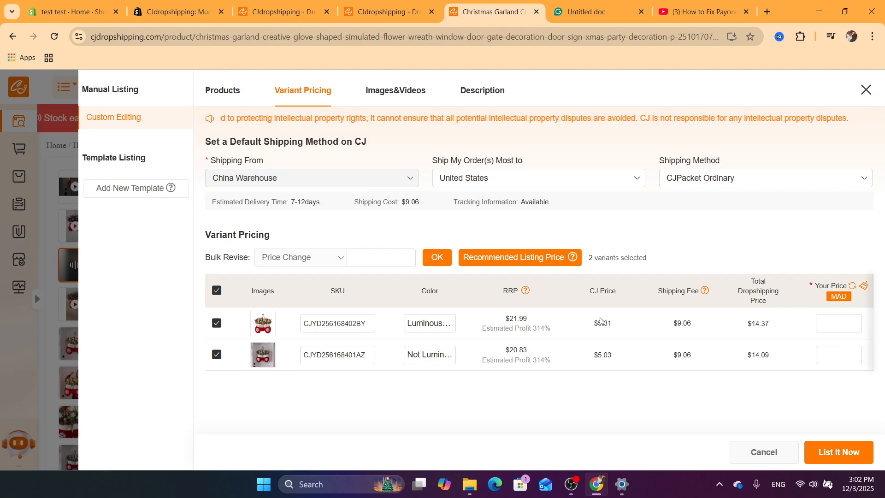
{"action": "left_click_drag", "start_coordinate": [600, 318], "coordinate": [676, 318]}
{"action": "left_click", "coordinate": [684, 321]}
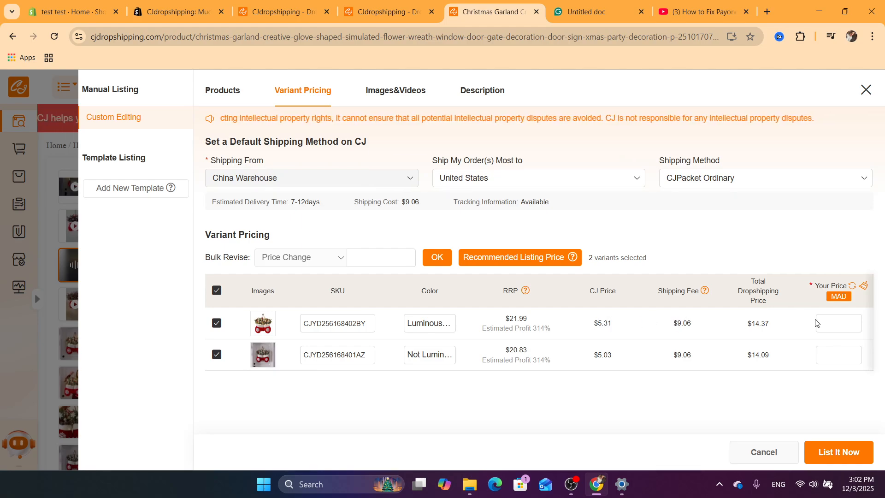
{"action": "left_click_drag", "start_coordinate": [742, 317], "coordinate": [792, 327]}
Set Your Price to 55 for both product variants.
{"action": "left_click", "coordinate": [836, 316]}
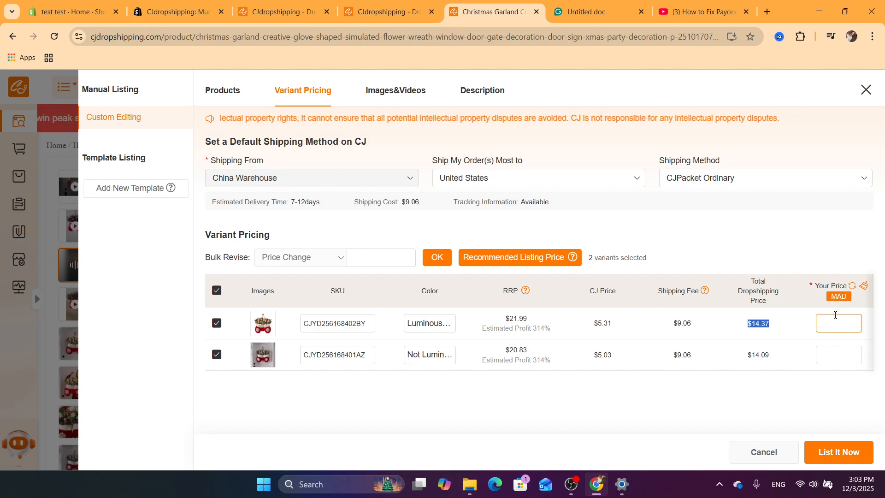
{"action": "type", "text": "30.99"}
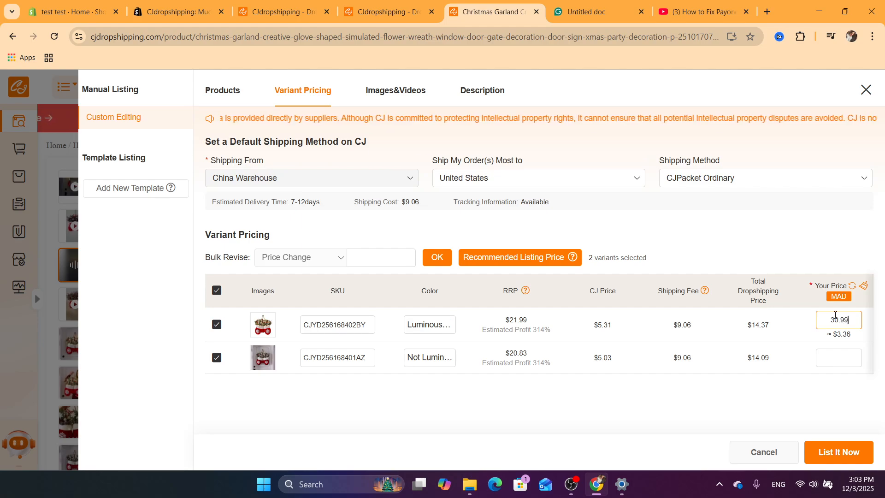
{"action": "left_click", "coordinate": [838, 358]}
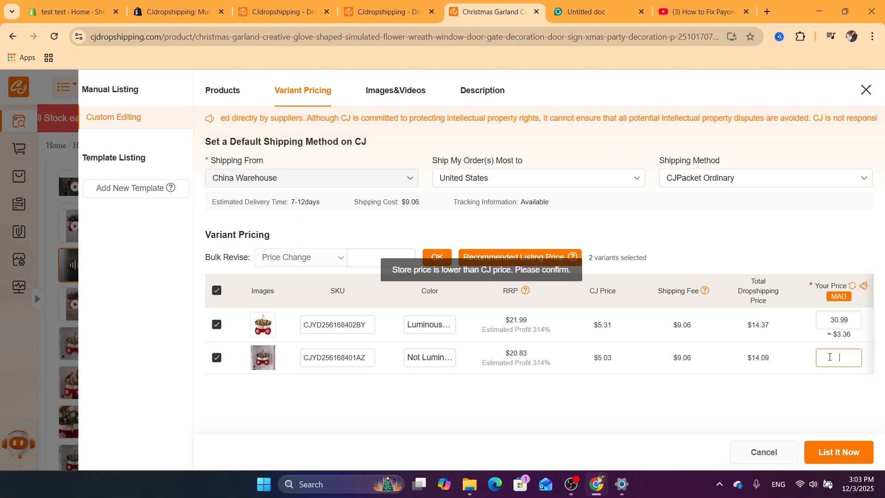
{"action": "left_click", "coordinate": [838, 319]}
{"action": "double_click", "coordinate": [838, 319]}
{"action": "type", "text": "55"}
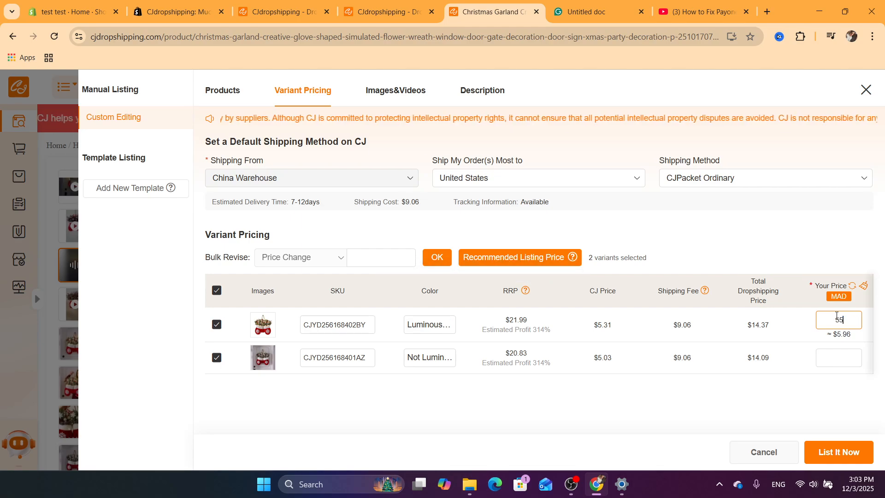
{"action": "left_click", "coordinate": [835, 357]}
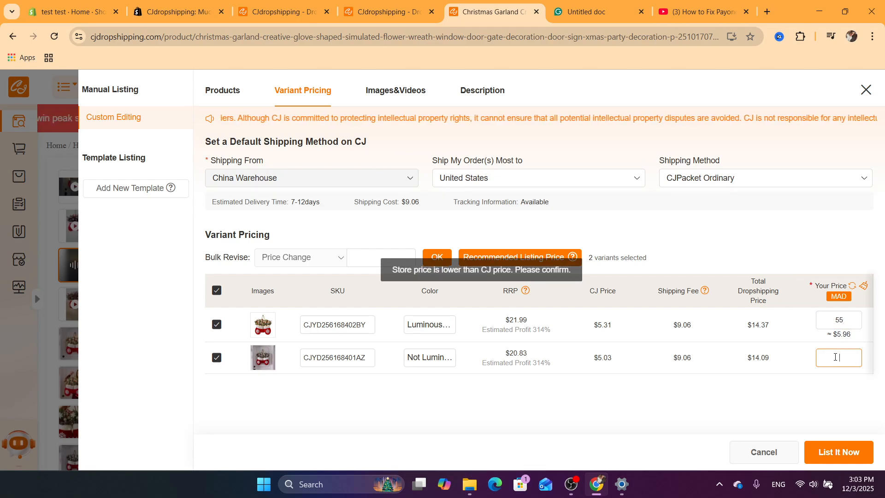
{"action": "type", "text": "55"}
{"action": "left_click", "coordinate": [727, 401]}
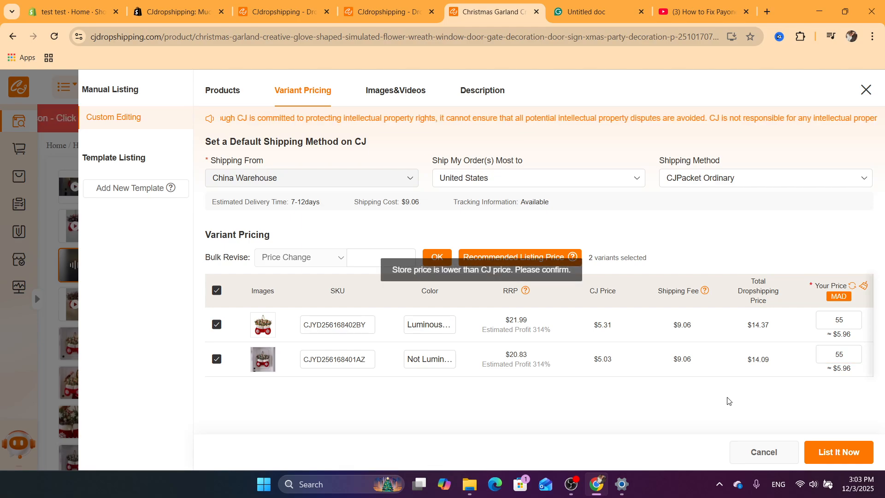
Examine the destination country and shipping method options for the listing.
{"action": "left_click", "coordinate": [465, 179]}
{"action": "left_click", "coordinate": [466, 181]}
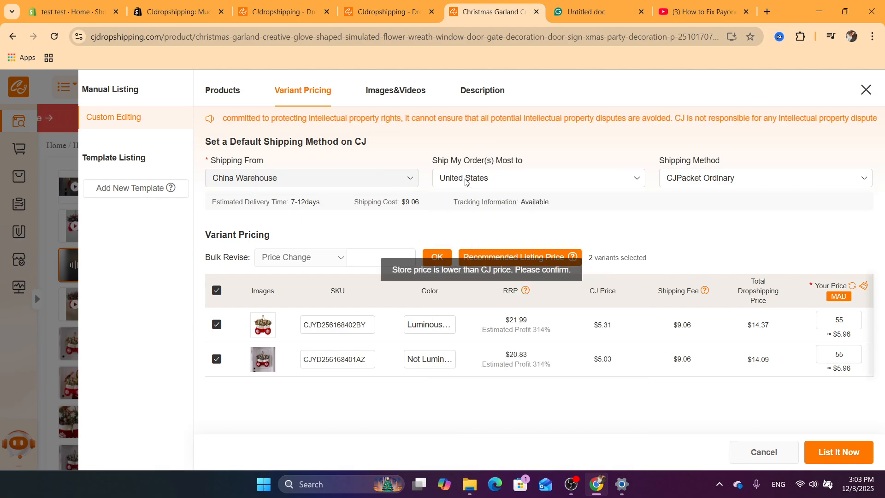
{"action": "left_click", "coordinate": [466, 181]}
{"action": "left_click", "coordinate": [458, 176]}
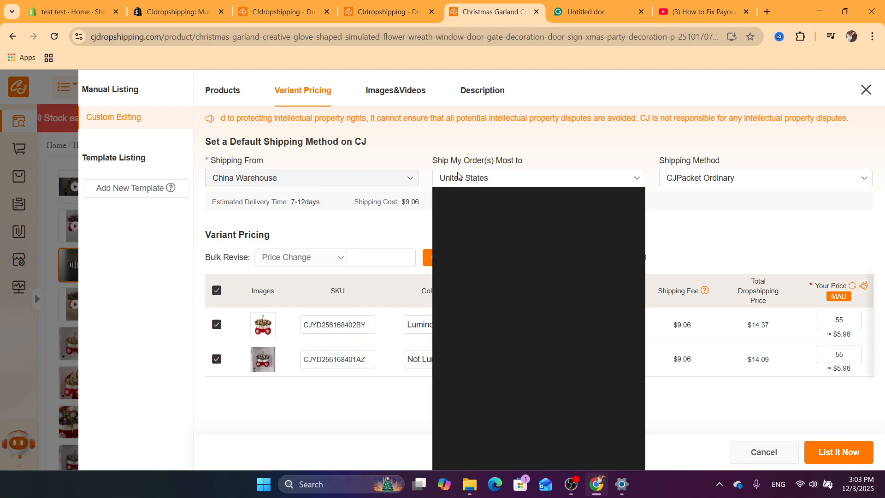
{"action": "left_click", "coordinate": [723, 184]}
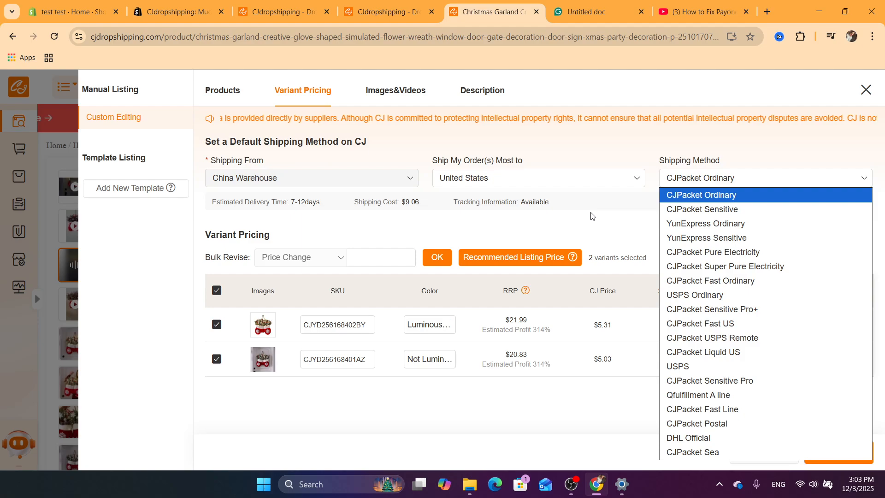
{"action": "left_click", "coordinate": [596, 193]}
Try the CJPacket Sensitive shipping method, compare its delivery time, and switch back to CJPacket Ordinary.
{"action": "left_click", "coordinate": [705, 178]}
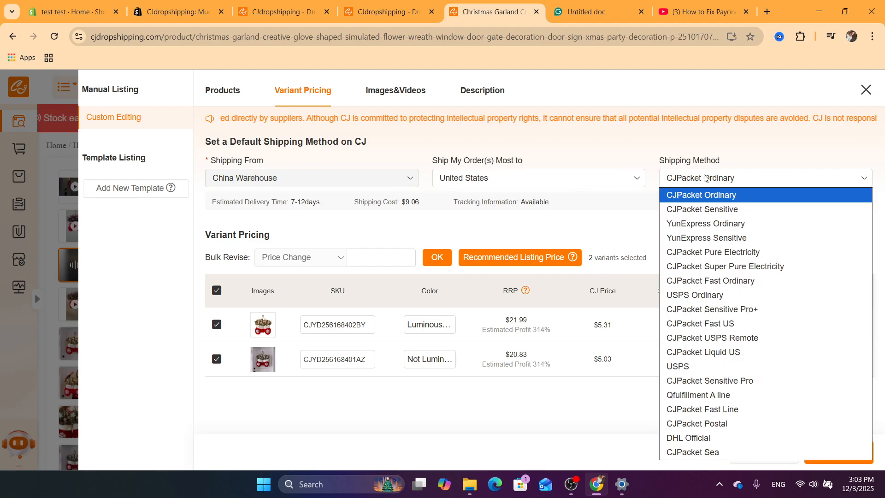
{"action": "left_click", "coordinate": [687, 208]}
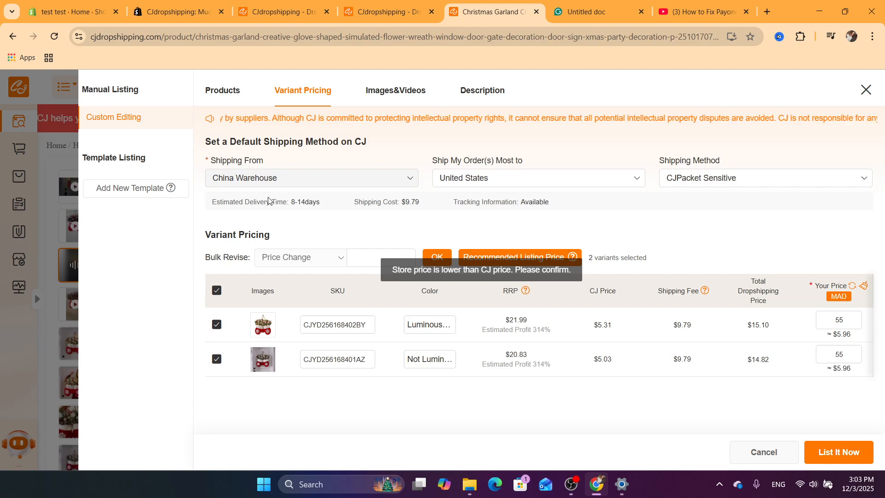
{"action": "left_click_drag", "start_coordinate": [218, 201], "coordinate": [305, 200]}
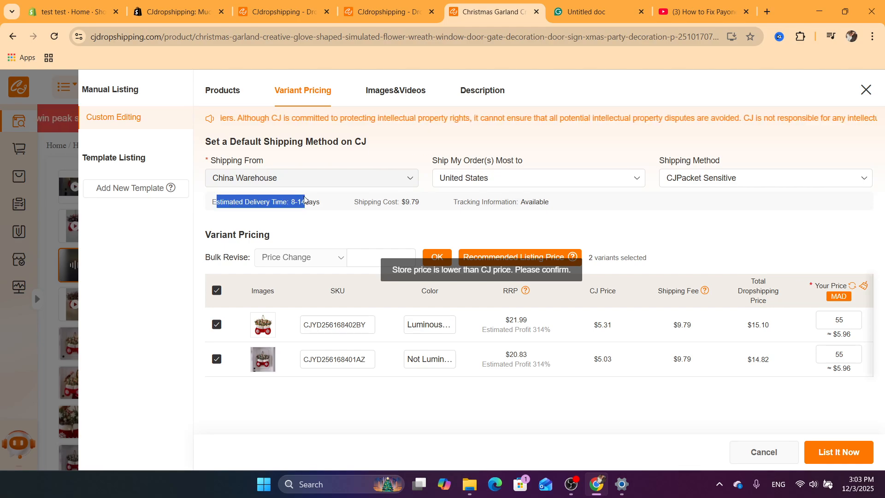
{"action": "left_click", "coordinate": [293, 201]}
{"action": "left_click", "coordinate": [707, 176]}
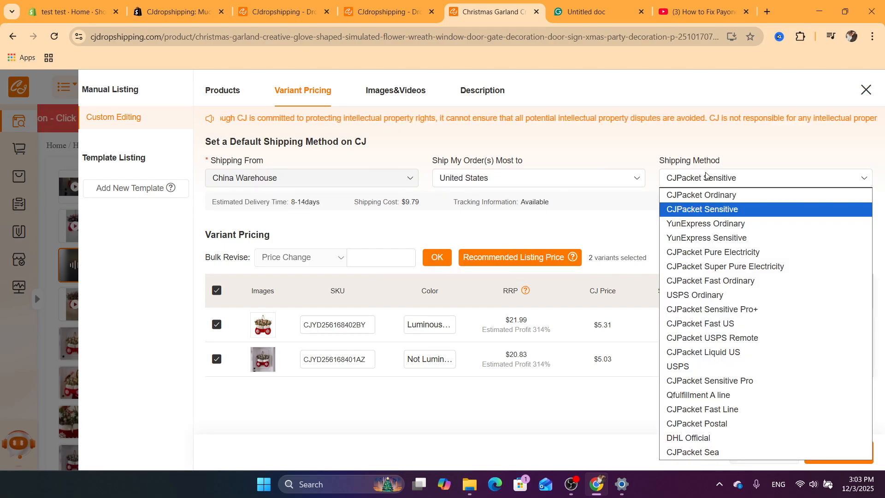
{"action": "left_click", "coordinate": [686, 195]}
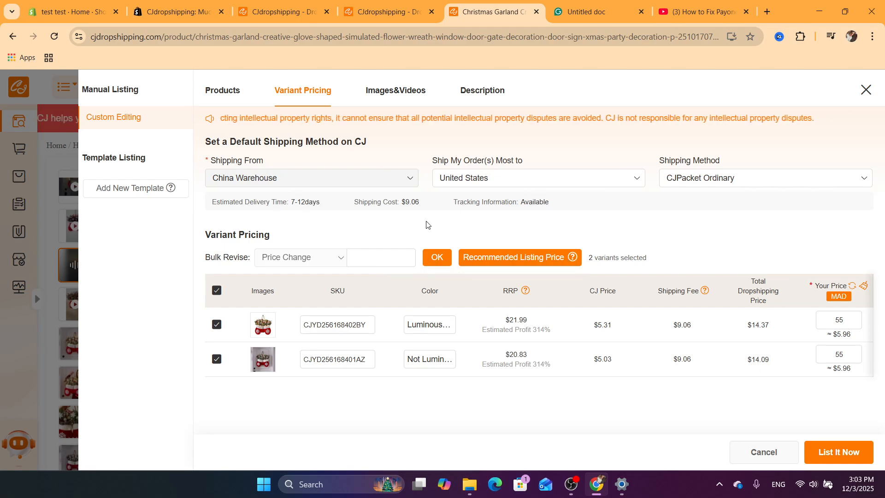
{"action": "left_click", "coordinate": [687, 181]}
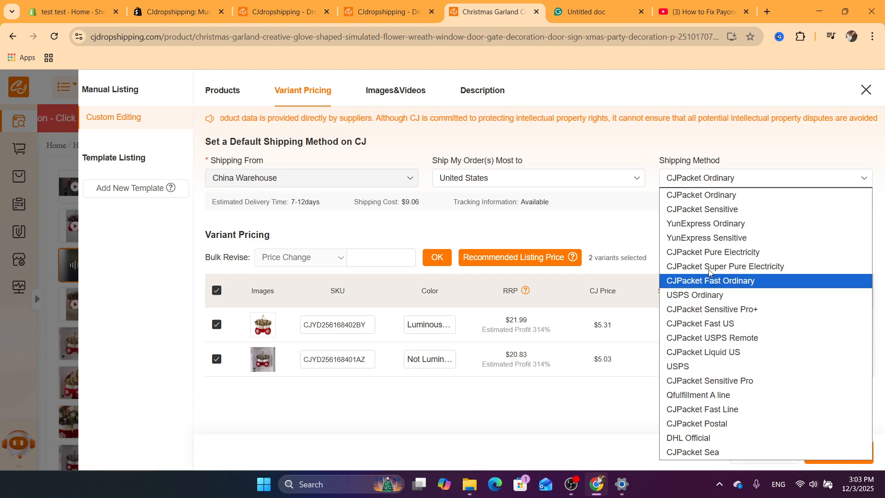
{"action": "left_click", "coordinate": [518, 212]}
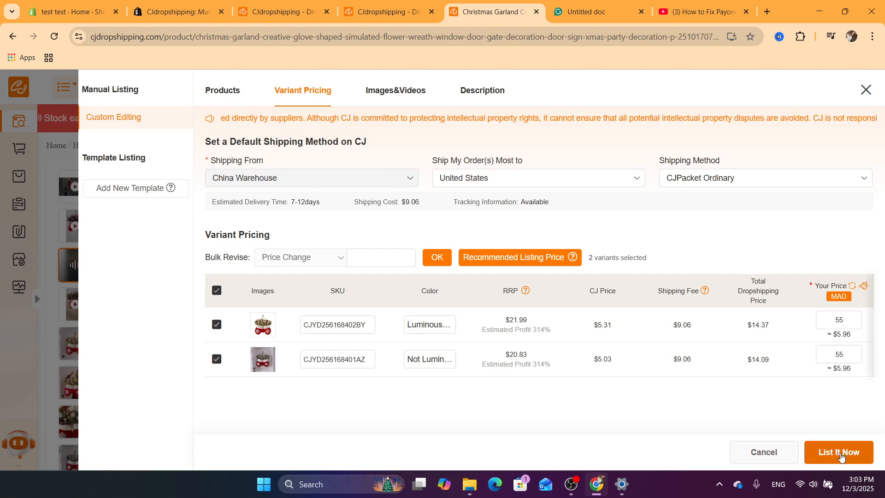
Return to the product details and add CHRISTAMS as the product type.
{"action": "left_click", "coordinate": [212, 90]}
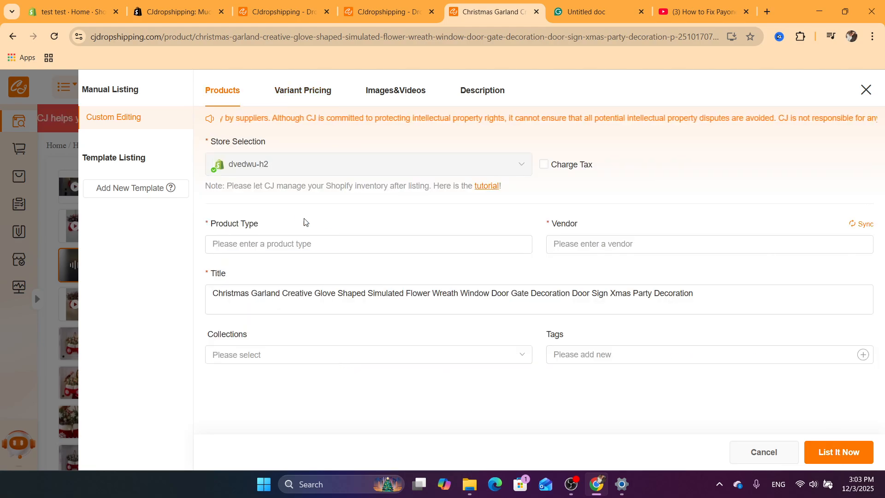
{"action": "left_click", "coordinate": [249, 244]}
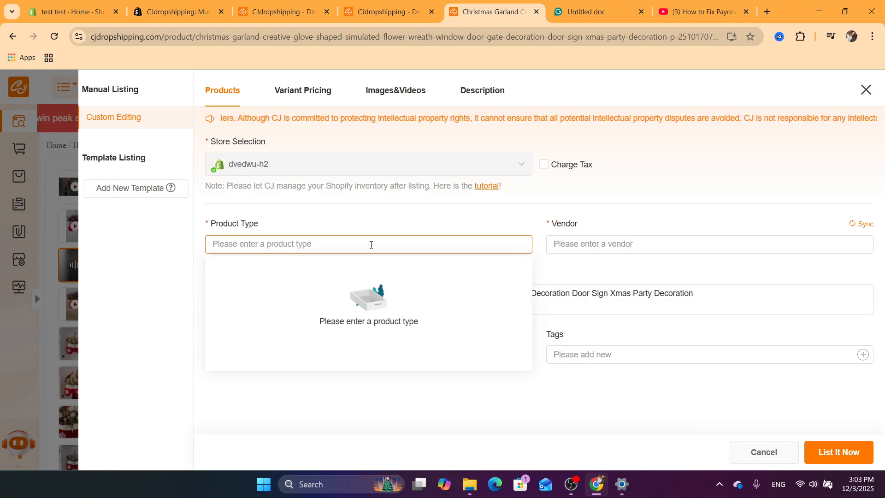
{"action": "left_click", "coordinate": [300, 222]}
{"action": "left_click", "coordinate": [263, 240]}
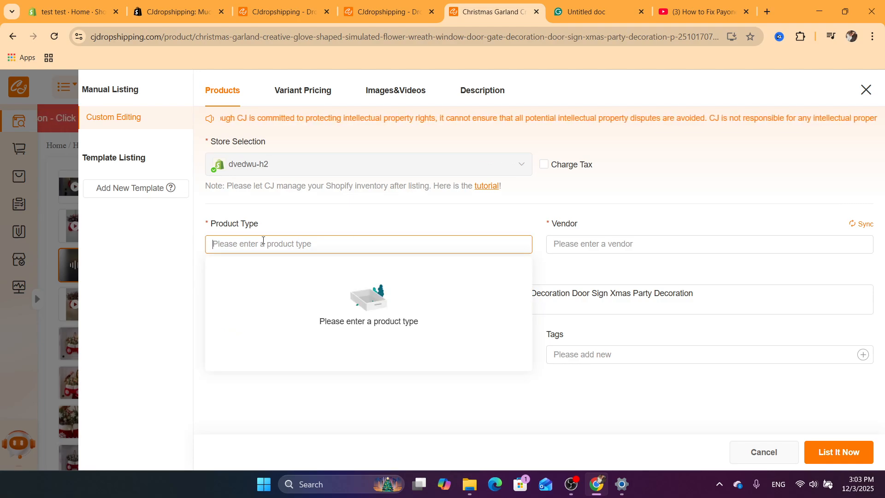
{"action": "type", "text": "CHRIS"}
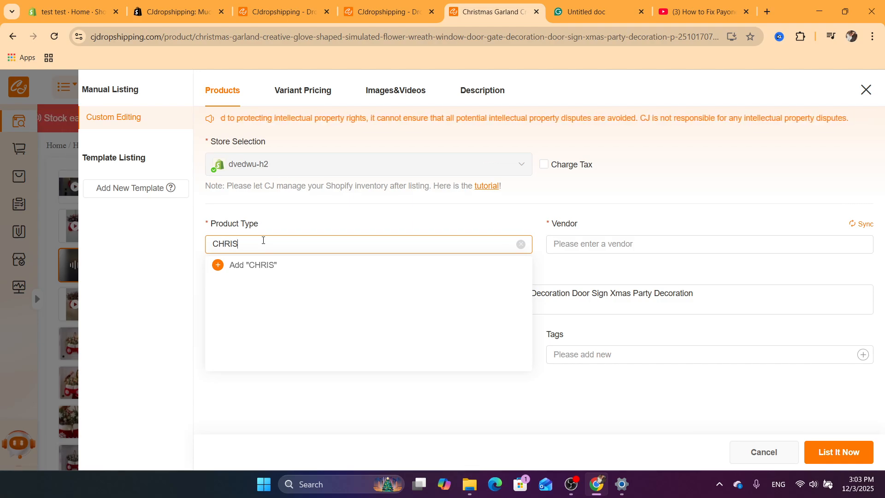
{"action": "type", "text": "TAMS"}
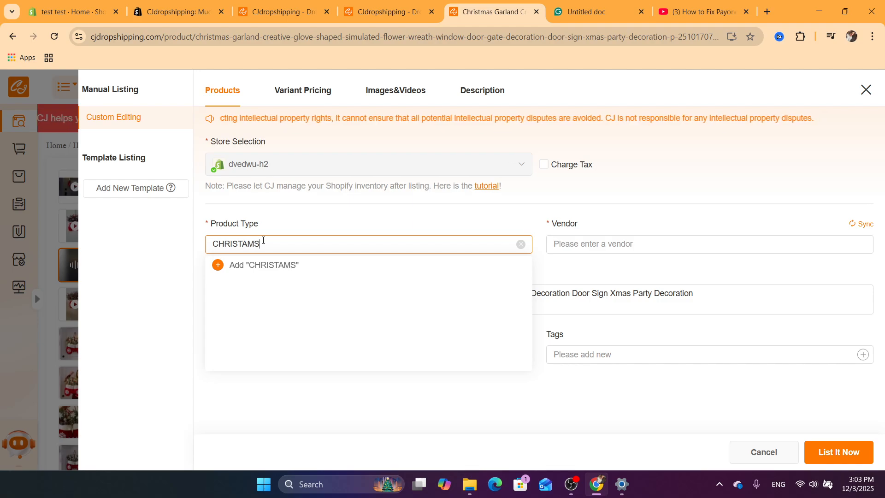
{"action": "left_click", "coordinate": [285, 266]}
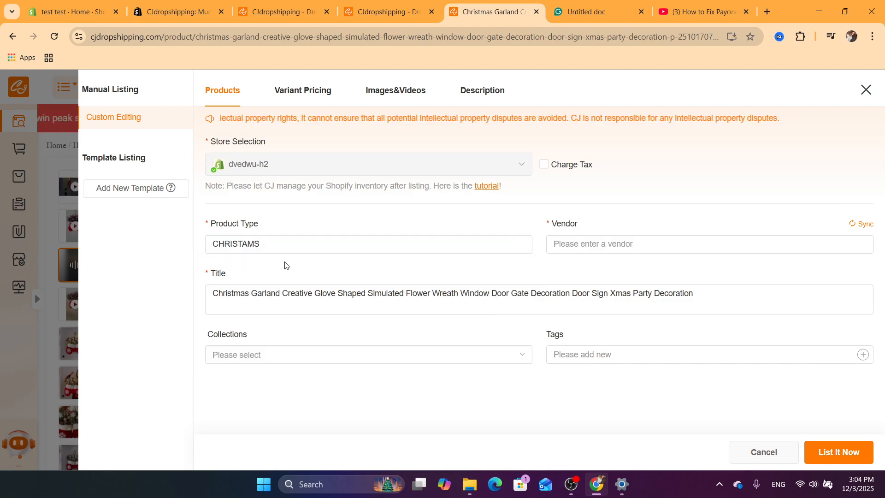
Review the product title text.
{"action": "left_click", "coordinate": [244, 296]}
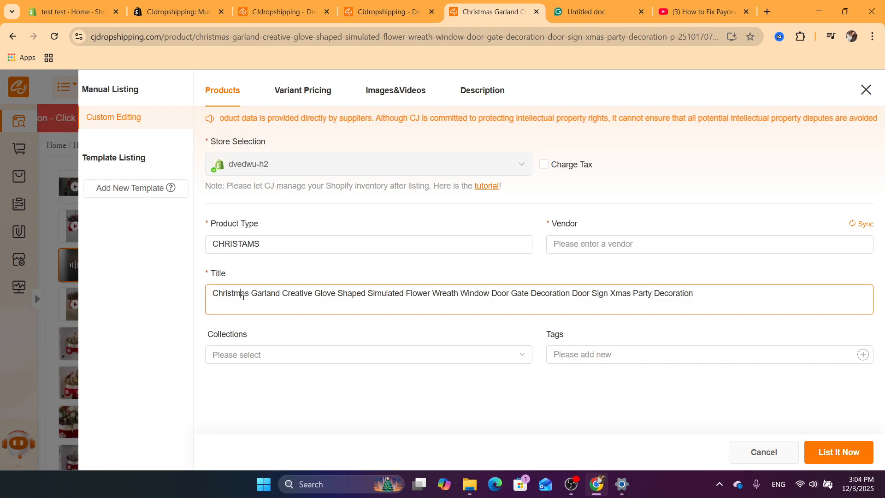
{"action": "key", "text": "ctrl+a"}
{"action": "left_click", "coordinate": [518, 299]}
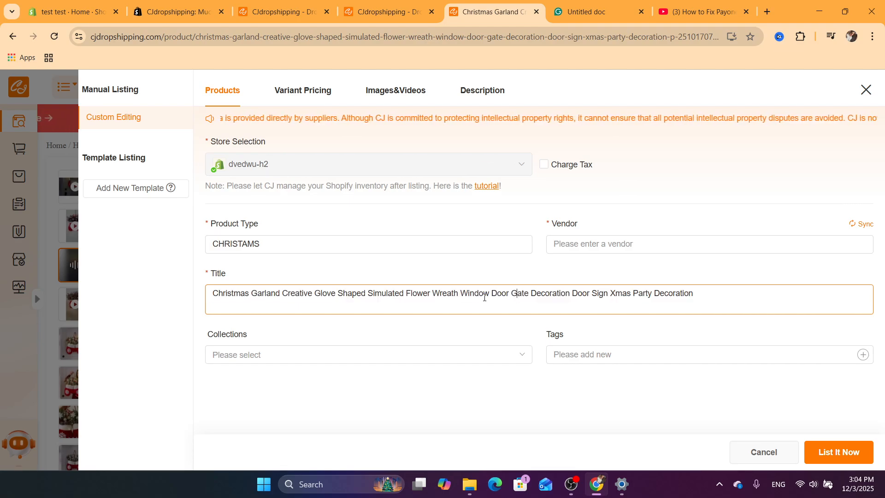
{"action": "left_click_drag", "start_coordinate": [483, 298], "coordinate": [611, 298]}
{"action": "left_click", "coordinate": [612, 298]}
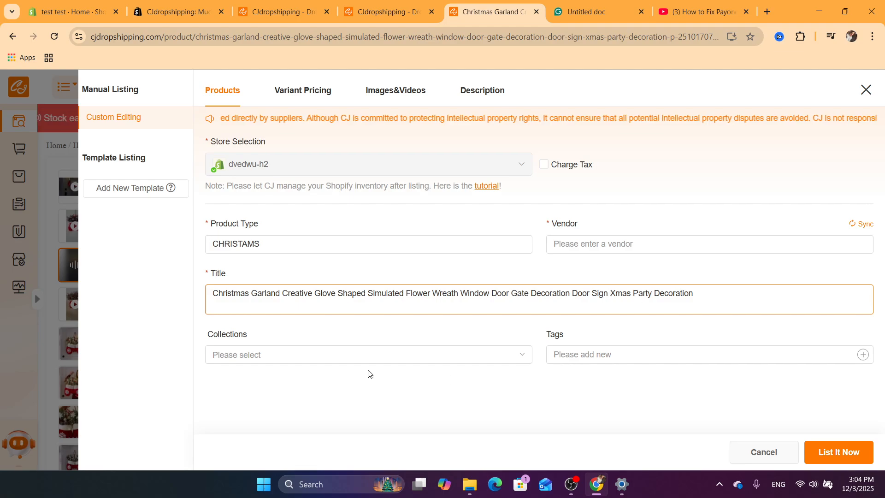
Review the listing's selected images and the product description.
{"action": "left_click", "coordinate": [397, 95]}
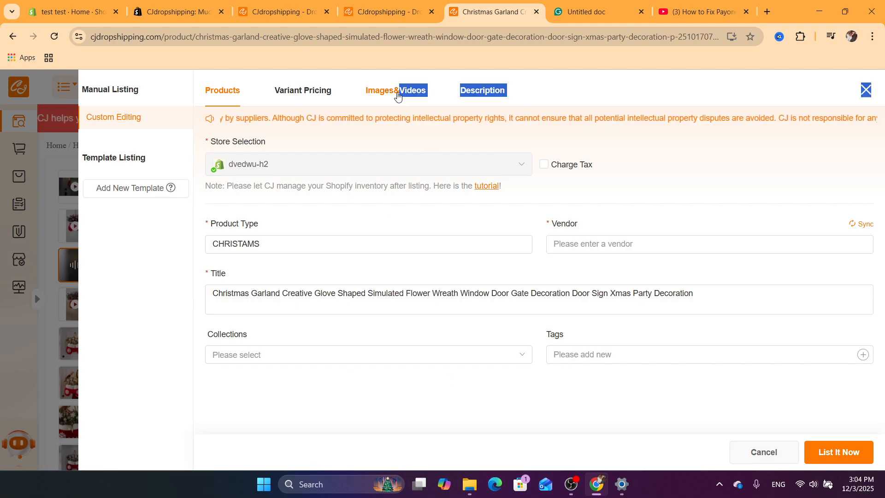
{"action": "mouse_move", "coordinate": [402, 307]}
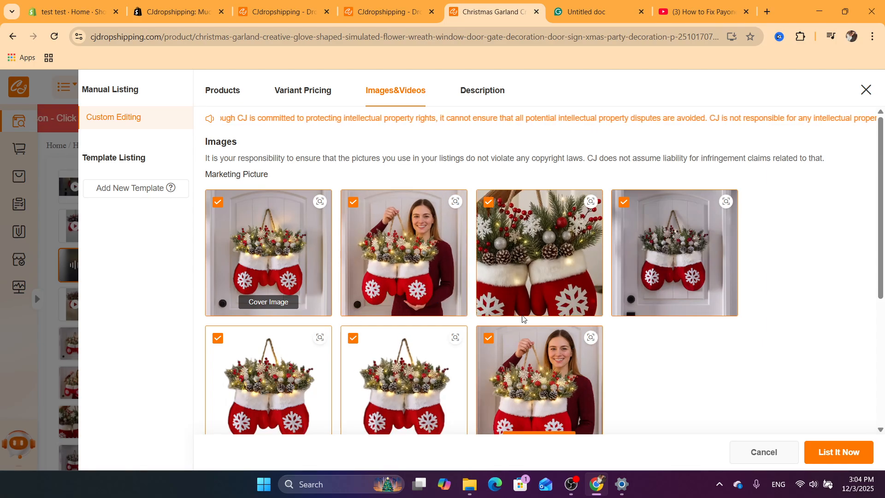
{"action": "left_click", "coordinate": [490, 96]}
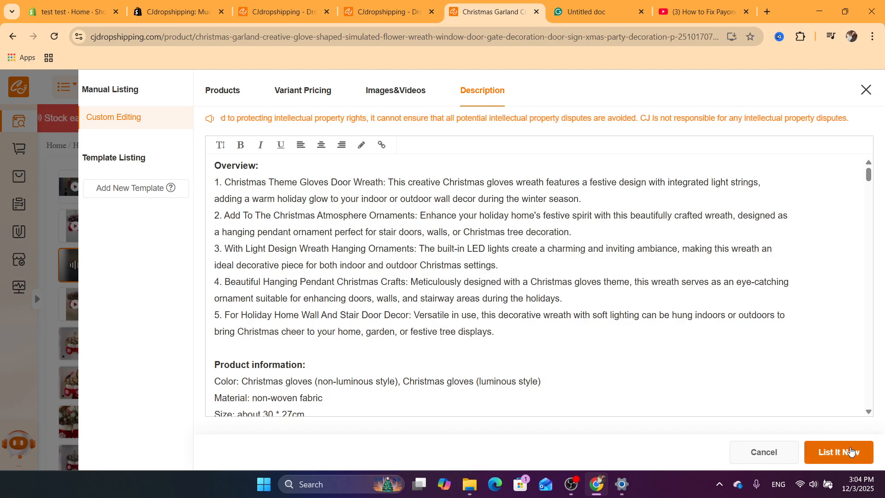
Submit the product listing to the Shopify store with List It Now.
{"action": "left_click", "coordinate": [832, 458]}
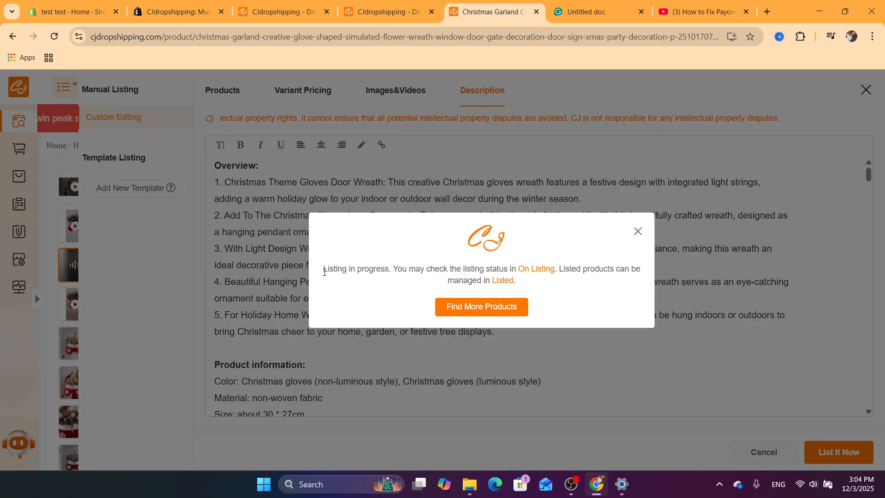
{"action": "left_click_drag", "start_coordinate": [322, 270], "coordinate": [395, 269]}
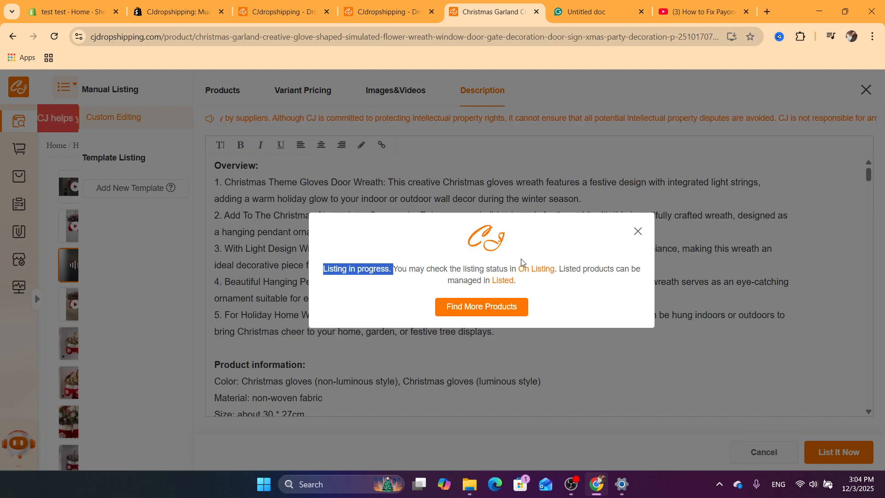
Open the store's product list and preview the listed Christmas garland product page.
{"action": "left_click", "coordinate": [68, 3]}
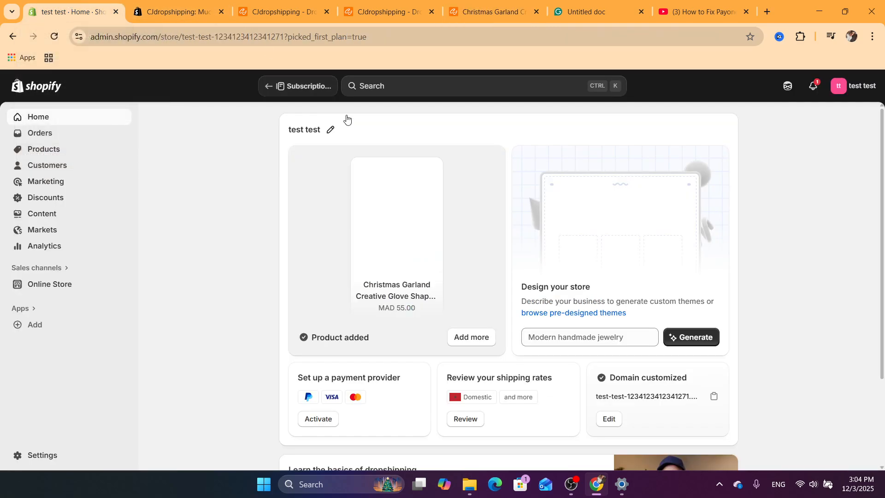
{"action": "left_click", "coordinate": [35, 151]}
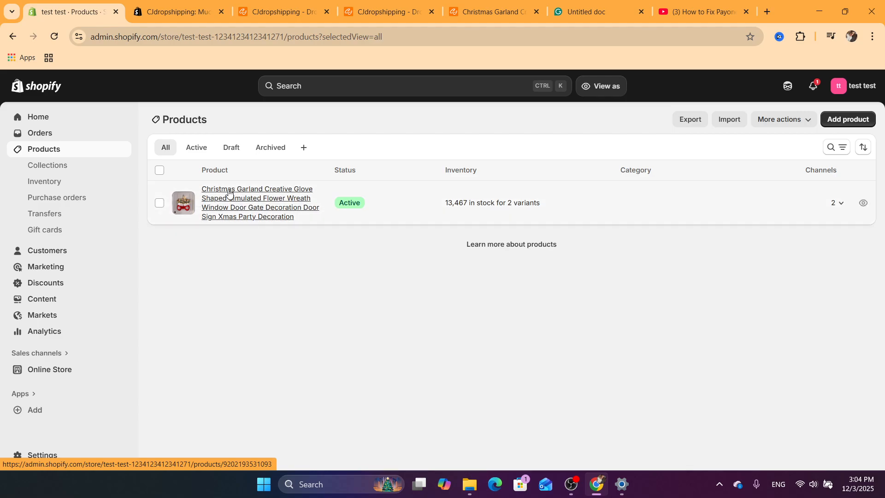
{"action": "left_click", "coordinate": [861, 207]}
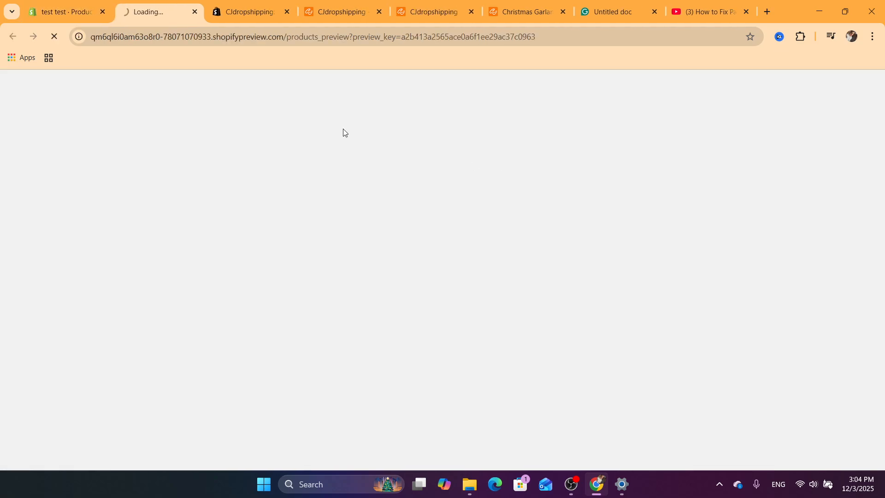
{"action": "scroll", "coordinate": [605, 192], "scroll_direction": "down", "scroll_amount": 1}
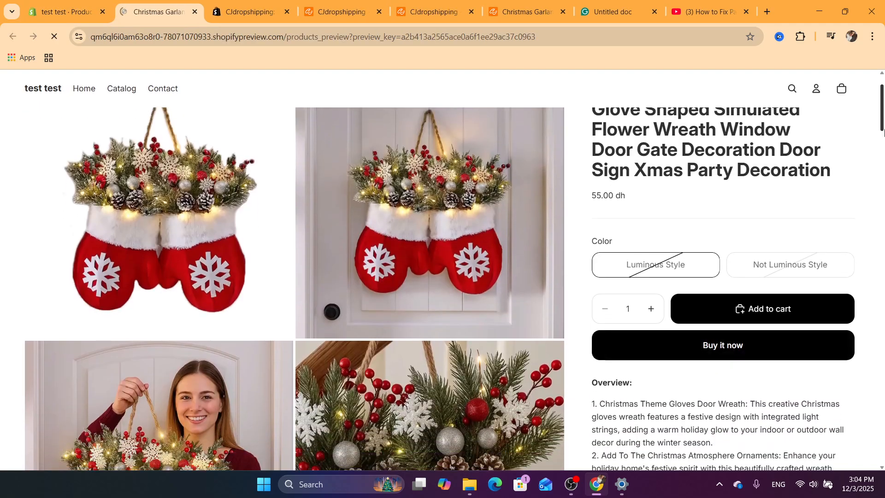
{"action": "left_click_drag", "start_coordinate": [583, 200], "coordinate": [662, 185]}
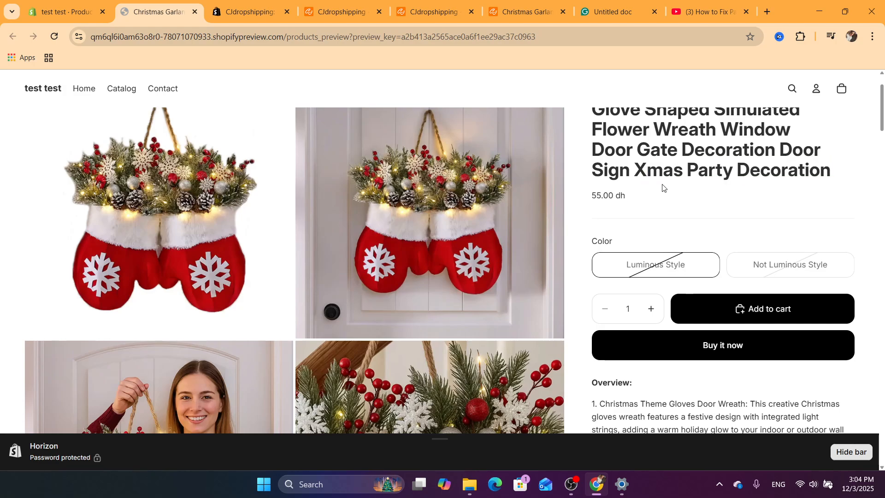
{"action": "triple_click", "coordinate": [662, 185]}
{"action": "left_click_drag", "start_coordinate": [884, 116], "coordinate": [884, 83]}
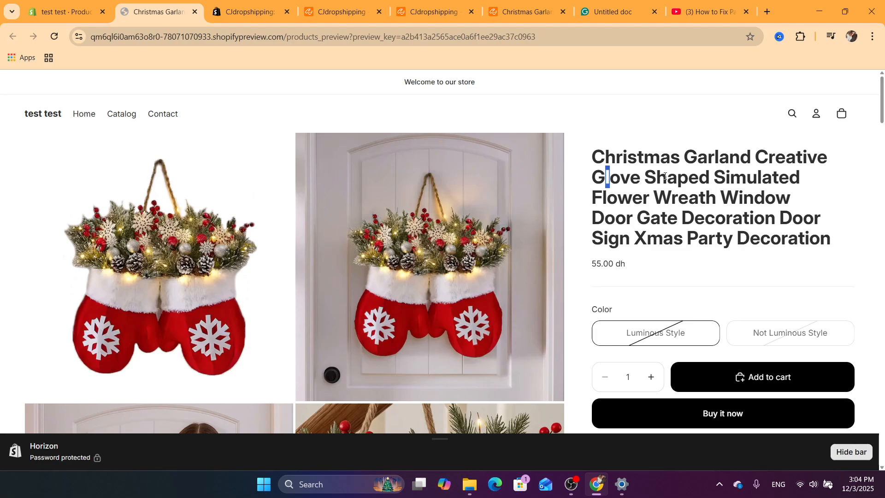
{"action": "left_click_drag", "start_coordinate": [605, 176], "coordinate": [819, 233]}
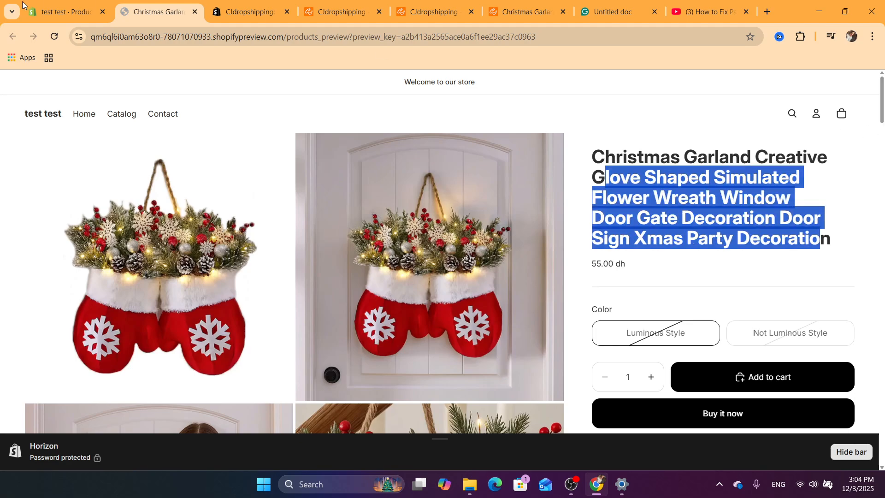
Review the CJ Dropshipping authorization confirmation page and its next-step options.
{"action": "left_click", "coordinate": [38, 4]}
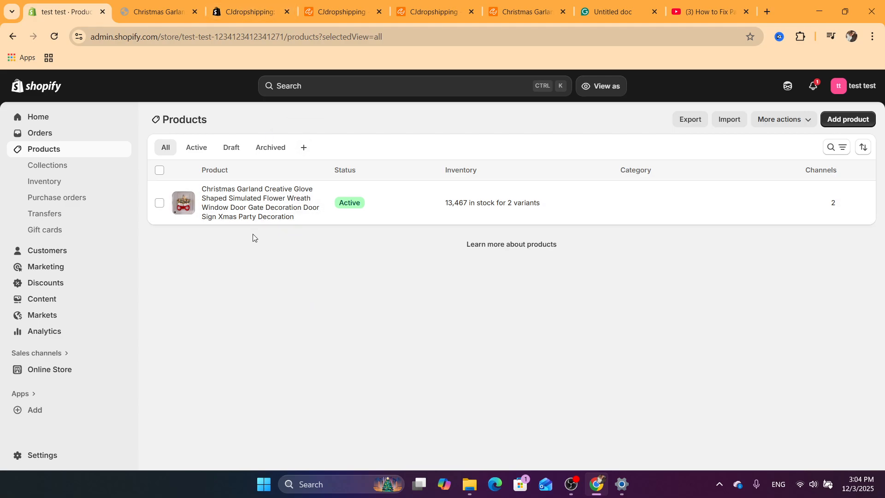
{"action": "left_click", "coordinate": [283, 4]}
{"action": "left_click", "coordinate": [133, 4]}
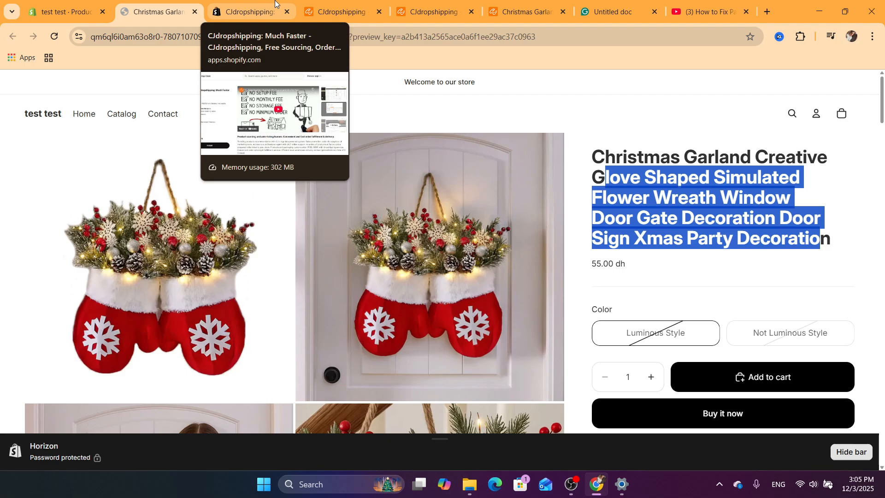
{"action": "left_click", "coordinate": [332, 10]}
{"action": "scroll", "coordinate": [883, 207], "scroll_direction": "down", "scroll_amount": 1}
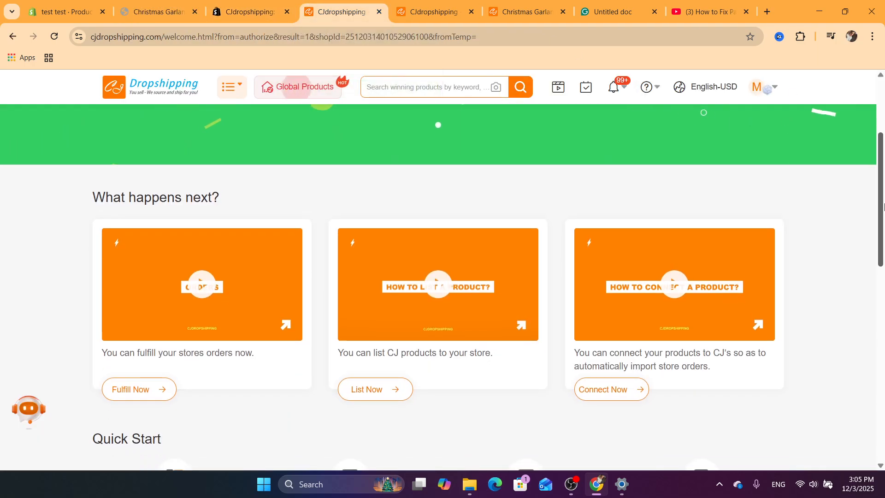
{"action": "scroll", "coordinate": [883, 206], "scroll_direction": "down", "scroll_amount": 4}
{"action": "left_click", "coordinate": [52, 4]}
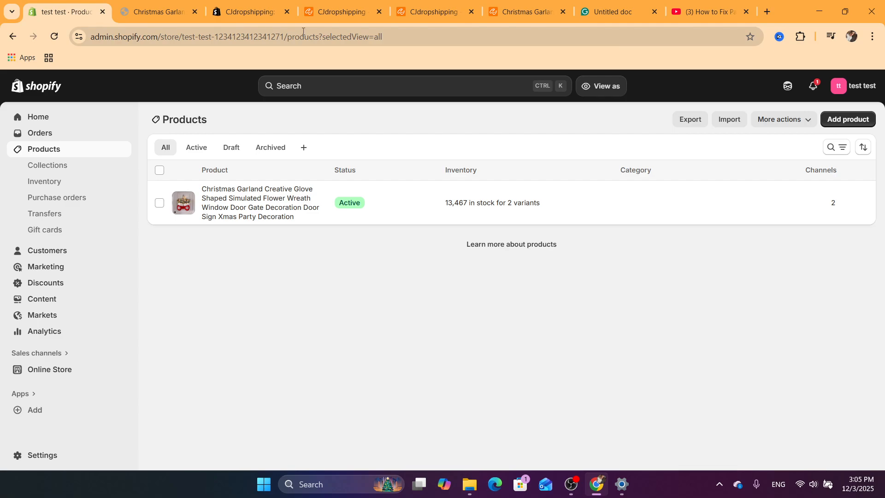
{"action": "left_click", "coordinate": [334, 11]}
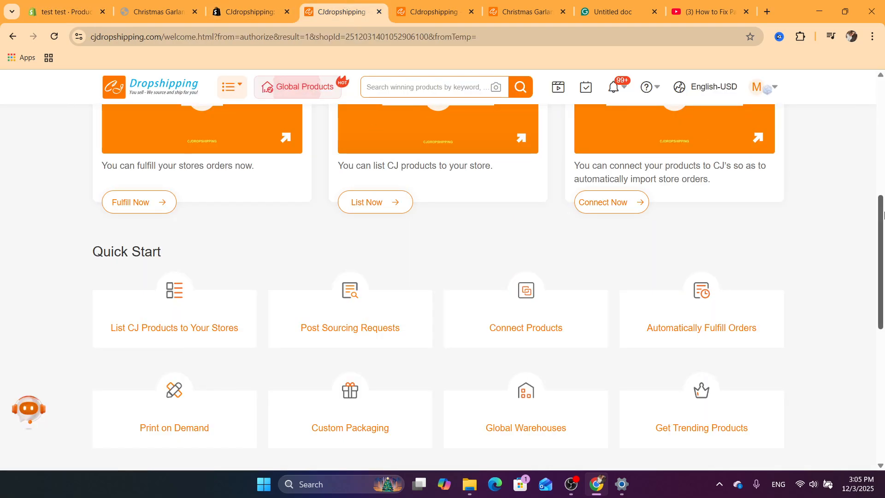
{"action": "left_click_drag", "start_coordinate": [883, 215], "coordinate": [883, 104]}
{"action": "left_click_drag", "start_coordinate": [317, 192], "coordinate": [660, 203]}
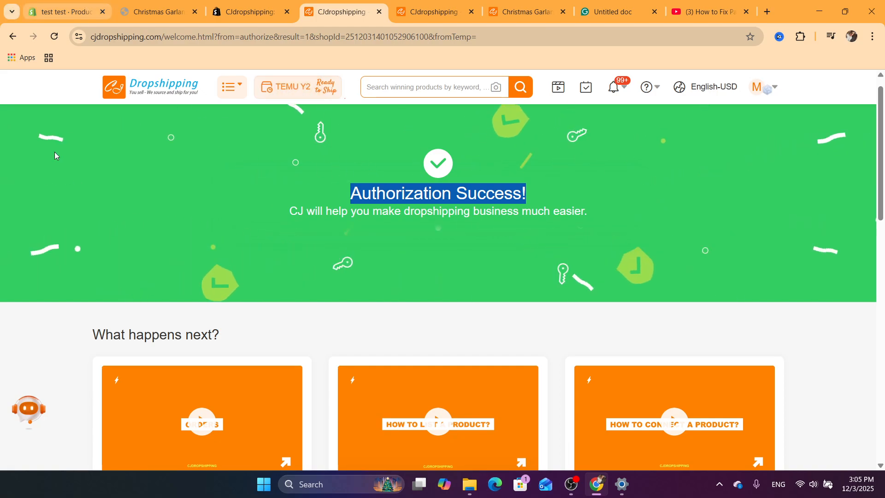
{"action": "left_click", "coordinate": [64, 11]}
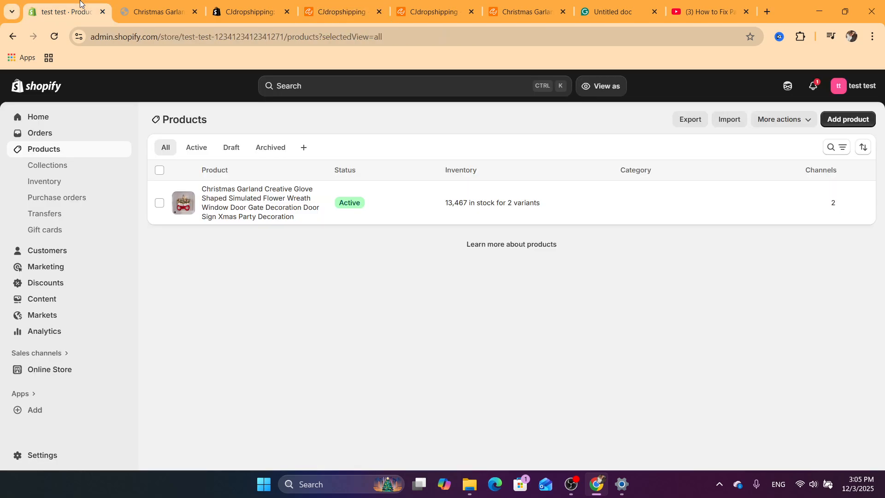
Open the online store and view the Christmas garland product page.
{"action": "left_click", "coordinate": [29, 119]}
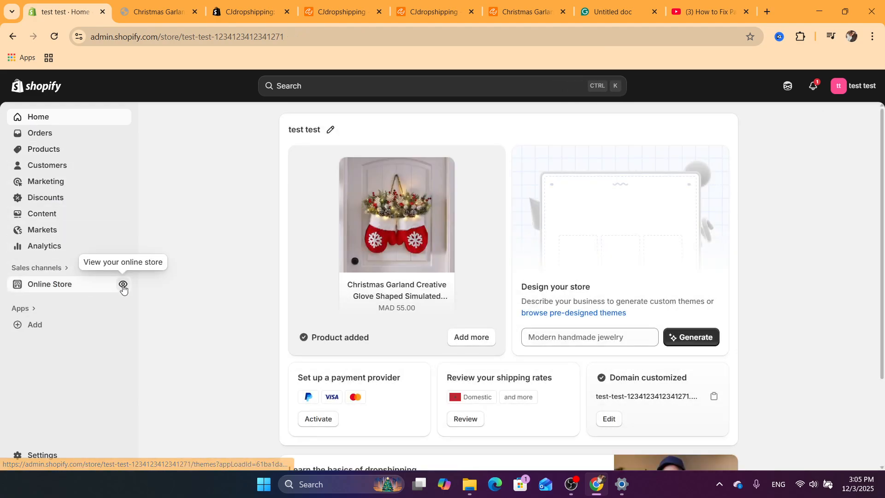
{"action": "left_click", "coordinate": [123, 286]}
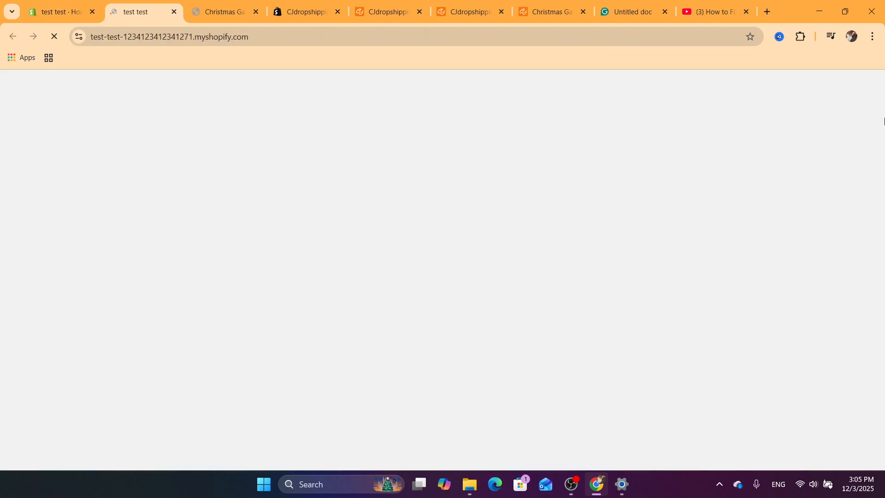
{"action": "scroll", "coordinate": [263, 318], "scroll_direction": "down", "scroll_amount": 5}
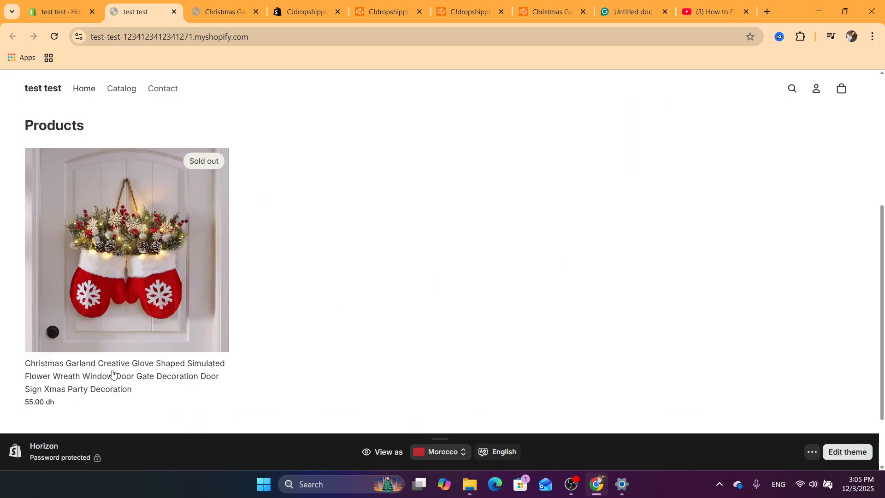
{"action": "left_click", "coordinate": [92, 381]}
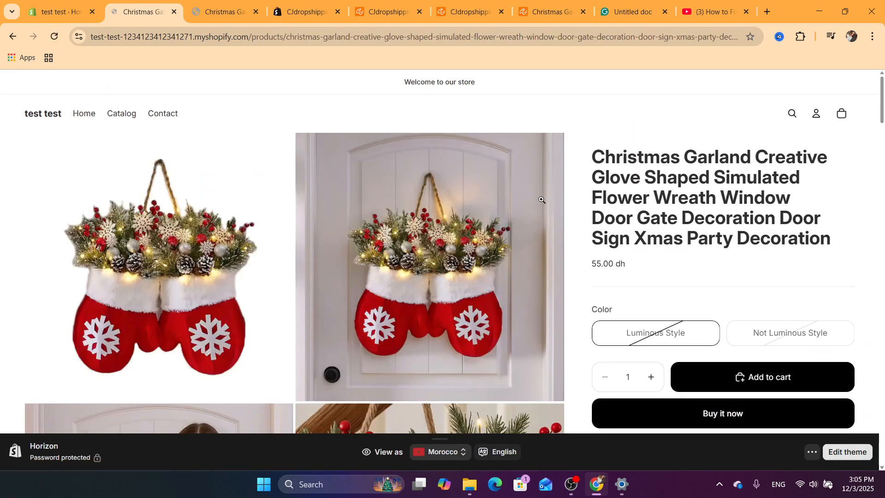
Shorten the product title to "Christmas Garland Creative Glove Shaped Simulated FloDoor", save, and return to the products list.
{"action": "left_click", "coordinate": [60, 11]}
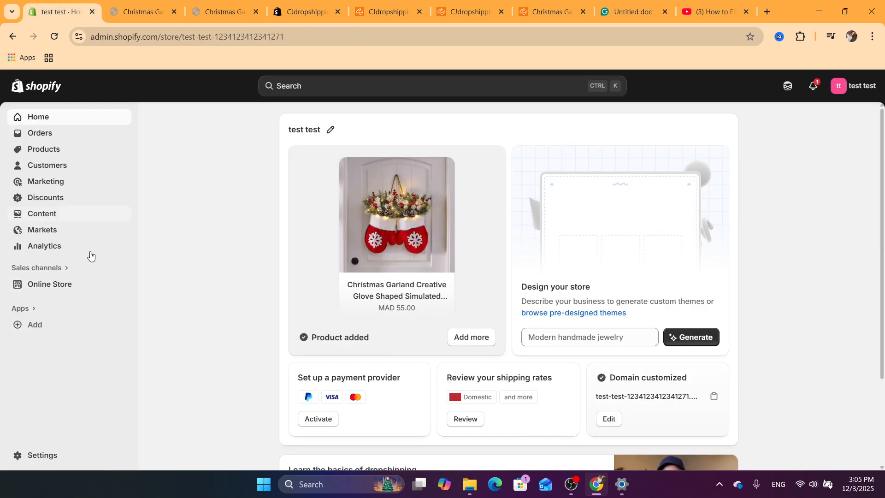
{"action": "left_click", "coordinate": [53, 147]}
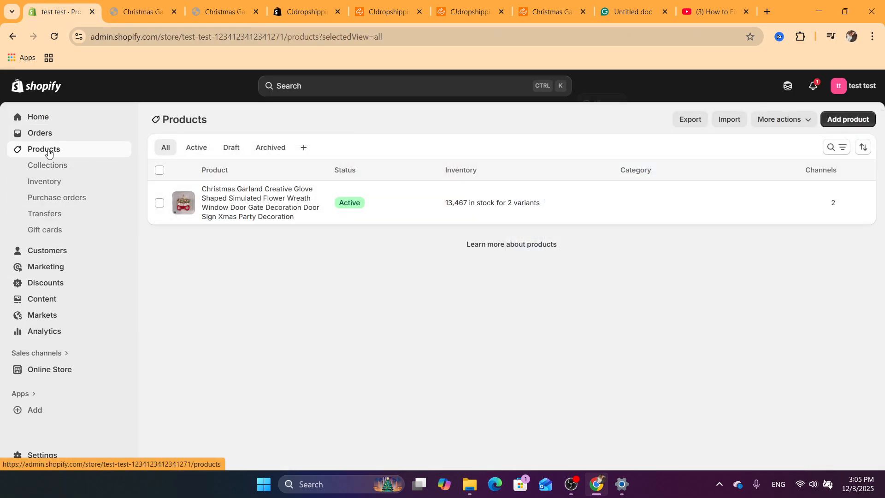
{"action": "left_click", "coordinate": [260, 211]}
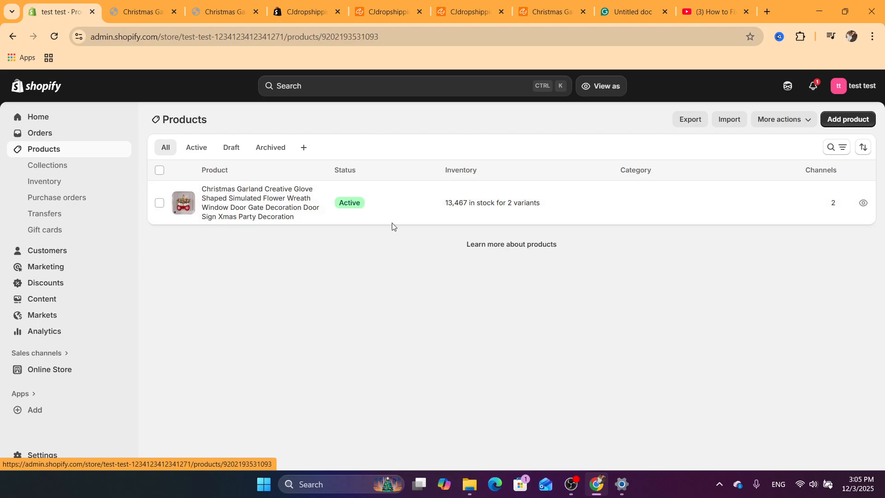
{"action": "triple_click", "coordinate": [367, 178]}
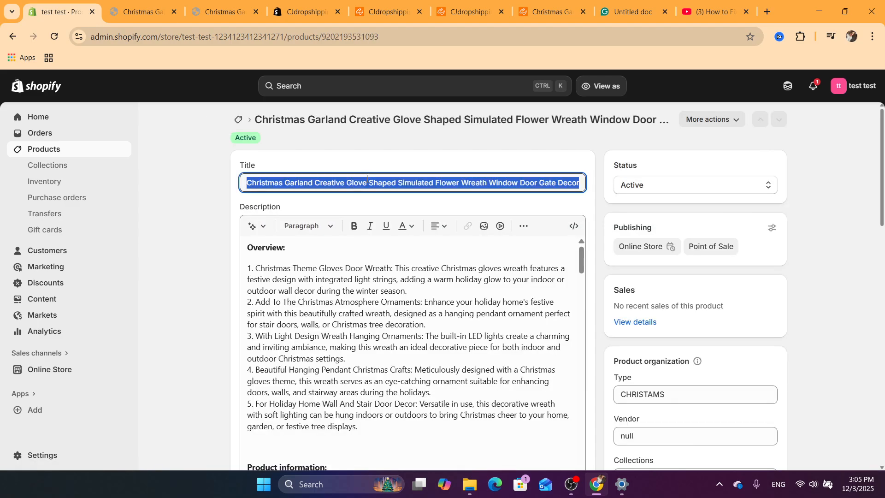
{"action": "left_click", "coordinate": [402, 178]}
{"action": "left_click_drag", "start_coordinate": [446, 182], "coordinate": [469, 184]}
{"action": "type", "text": "Door Sign Xmas Party Decoration"}
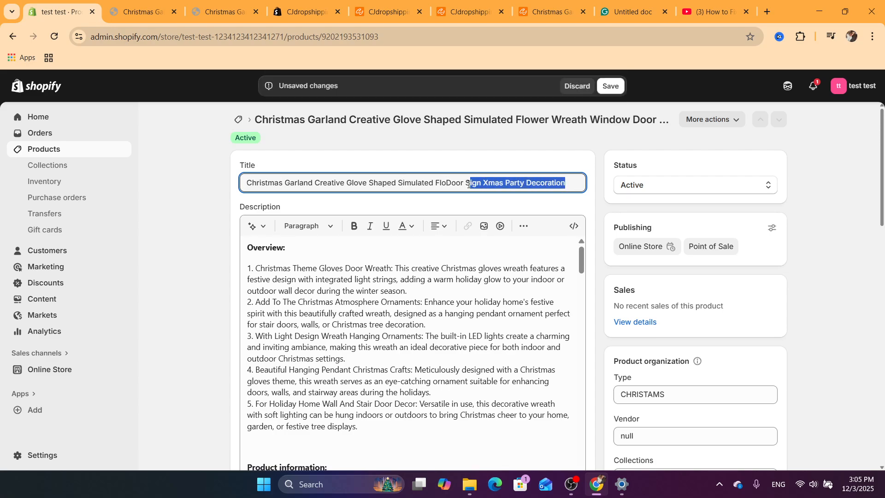
{"action": "key", "text": "BackSpace"}
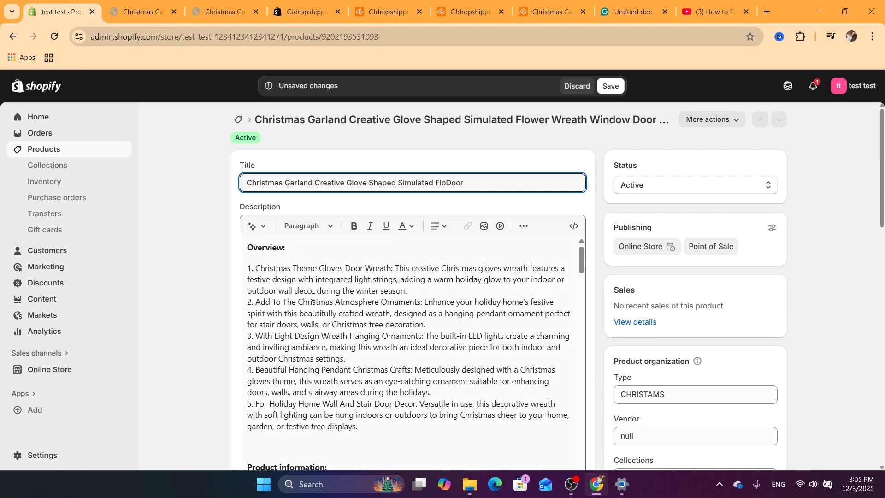
{"action": "left_click", "coordinate": [313, 302]}
{"action": "left_click_drag", "start_coordinate": [884, 181], "coordinate": [866, 405]}
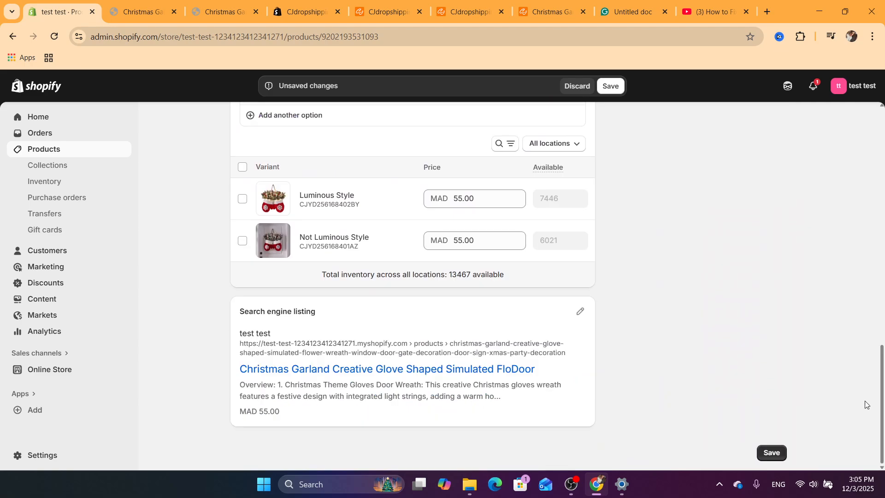
{"action": "left_click", "coordinate": [602, 91]}
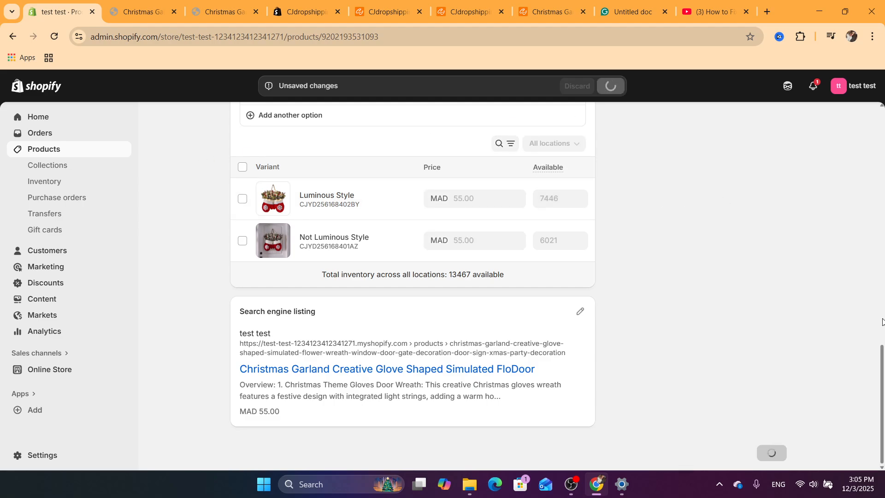
{"action": "left_click_drag", "start_coordinate": [882, 357], "coordinate": [854, 215]}
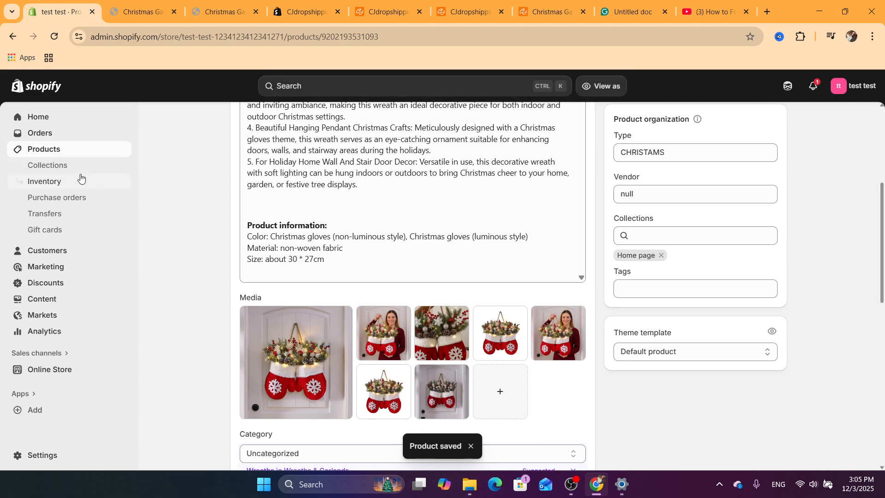
{"action": "left_click", "coordinate": [37, 152]}
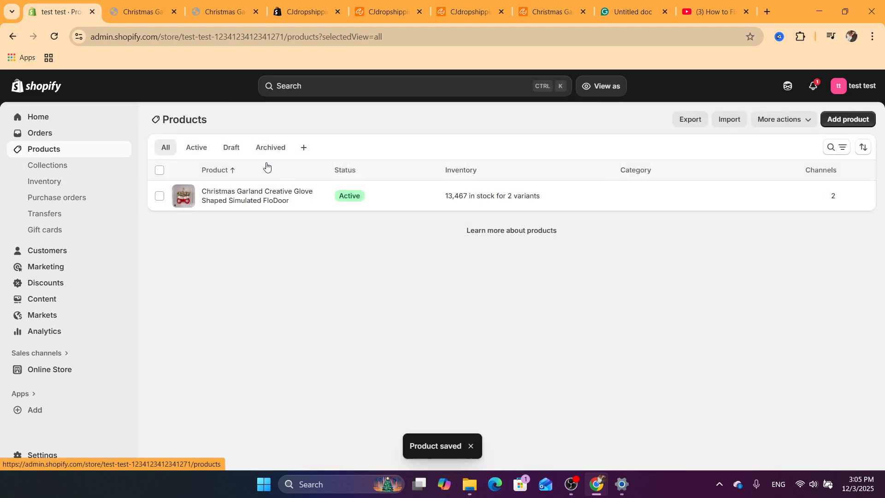